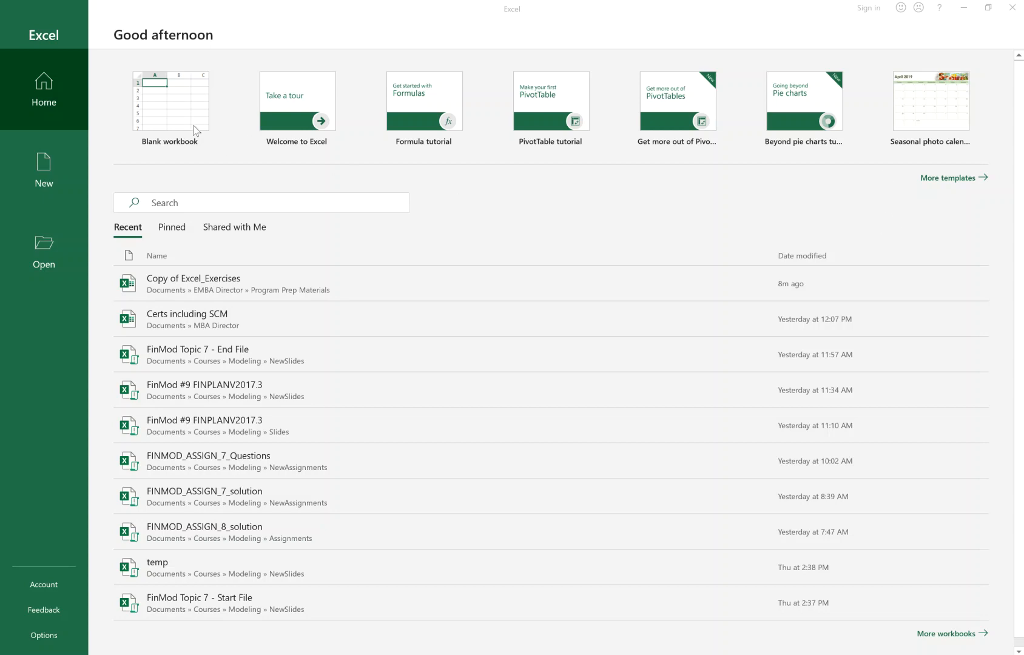
- Create a blank workbook and enter the heading "Month" in cell A1
click(179, 118)
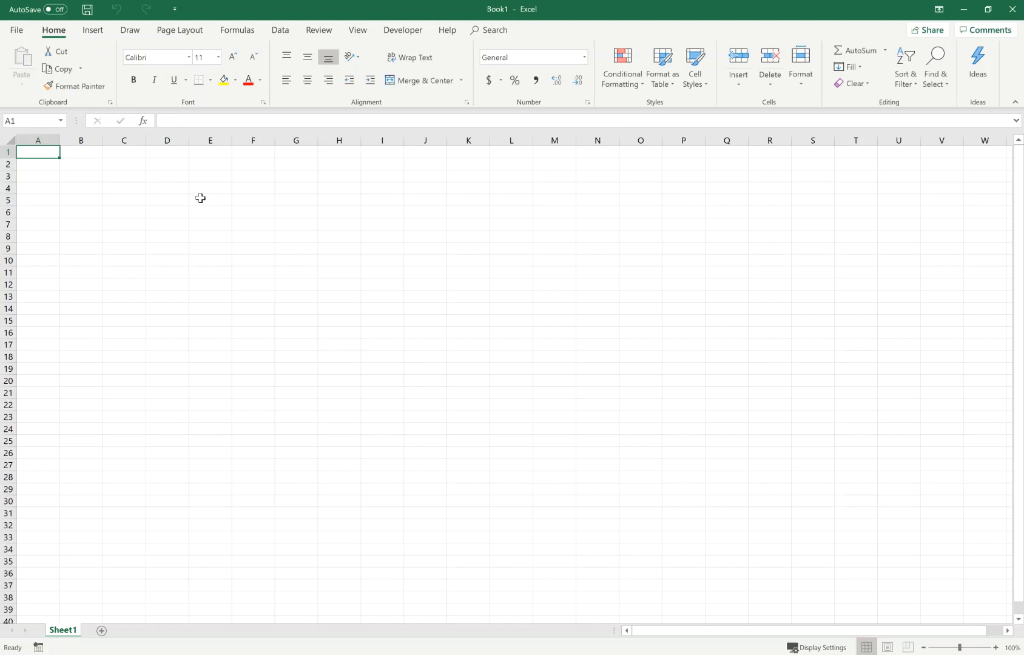
click(200, 198)
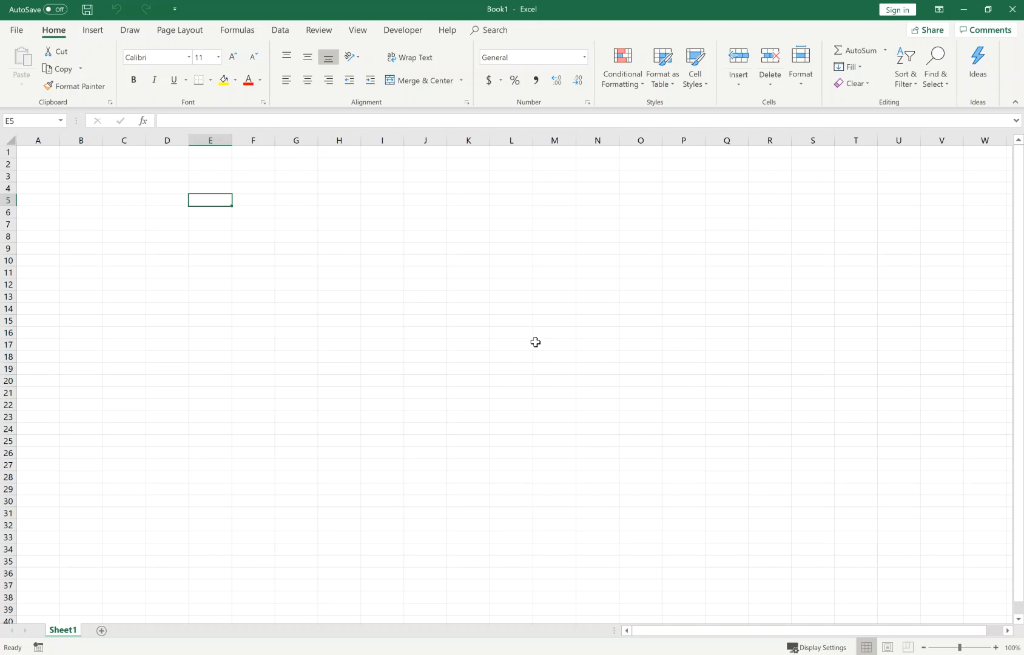
scroll(536, 341, up, 6)
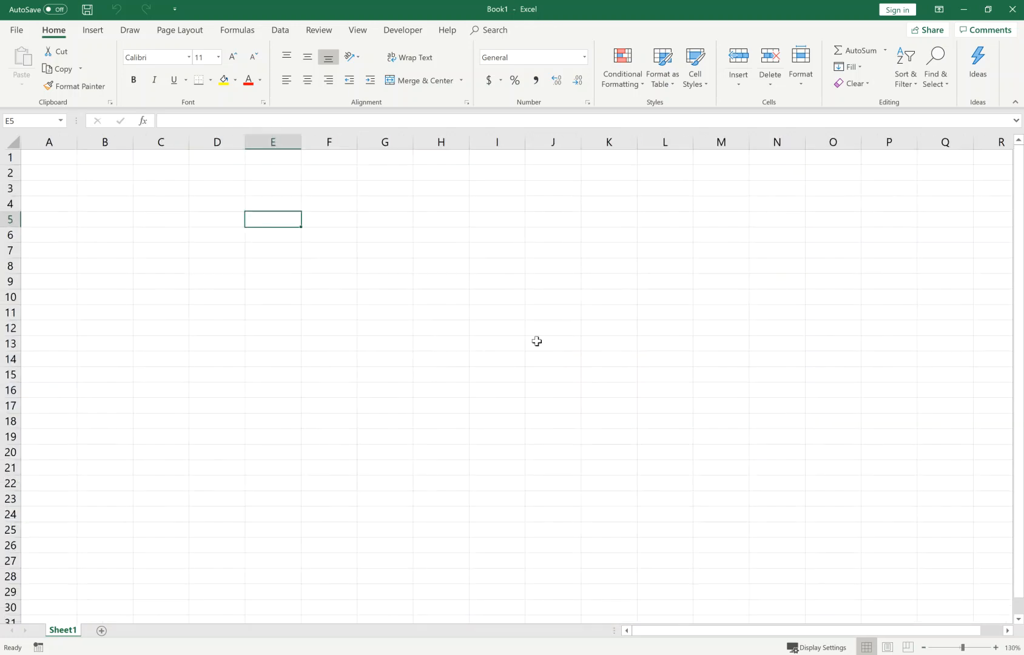
scroll(540, 339, up, 3)
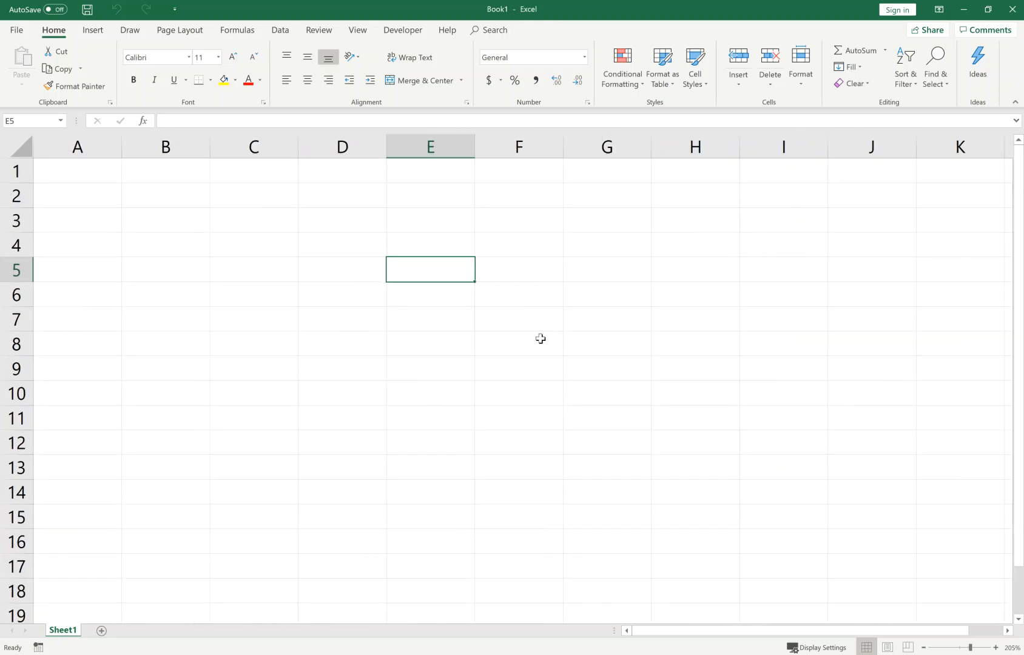
scroll(540, 338, up, 3)
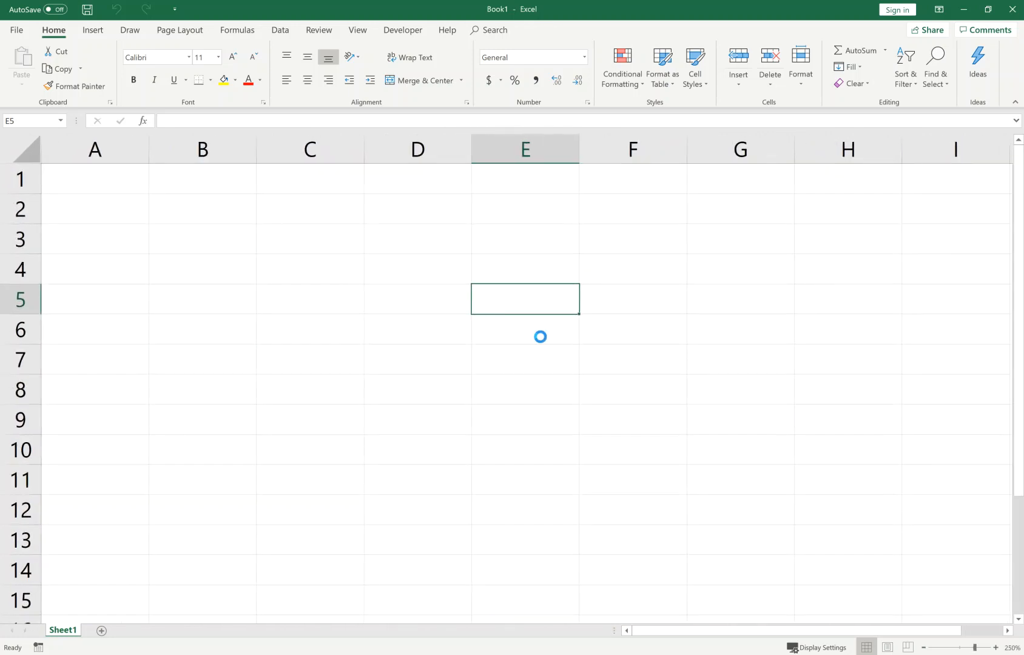
scroll(542, 338, up, 2)
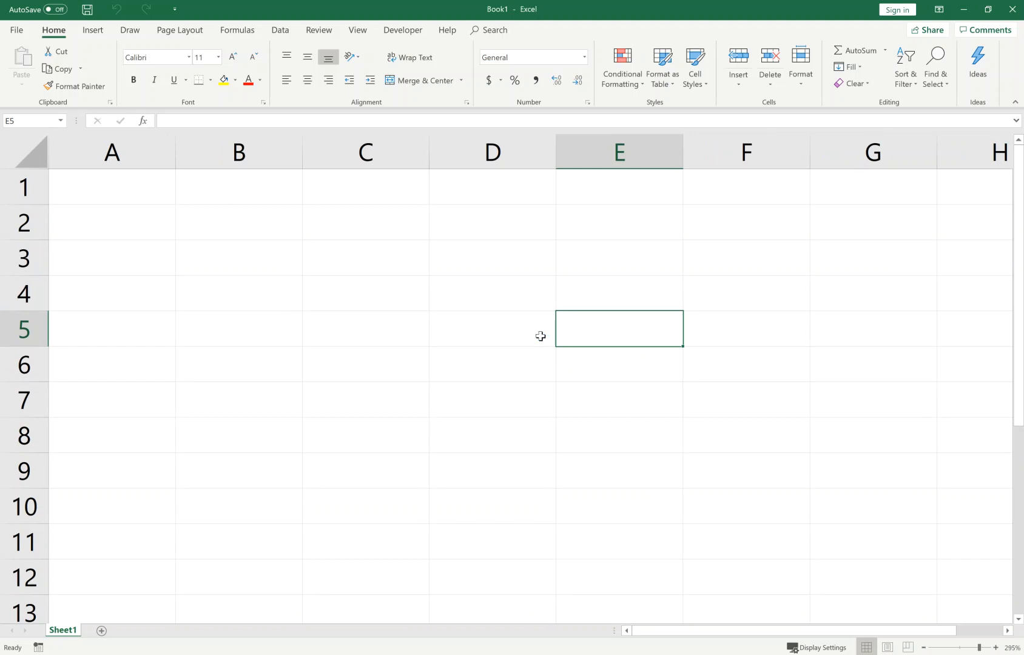
click(135, 201)
text(Month)
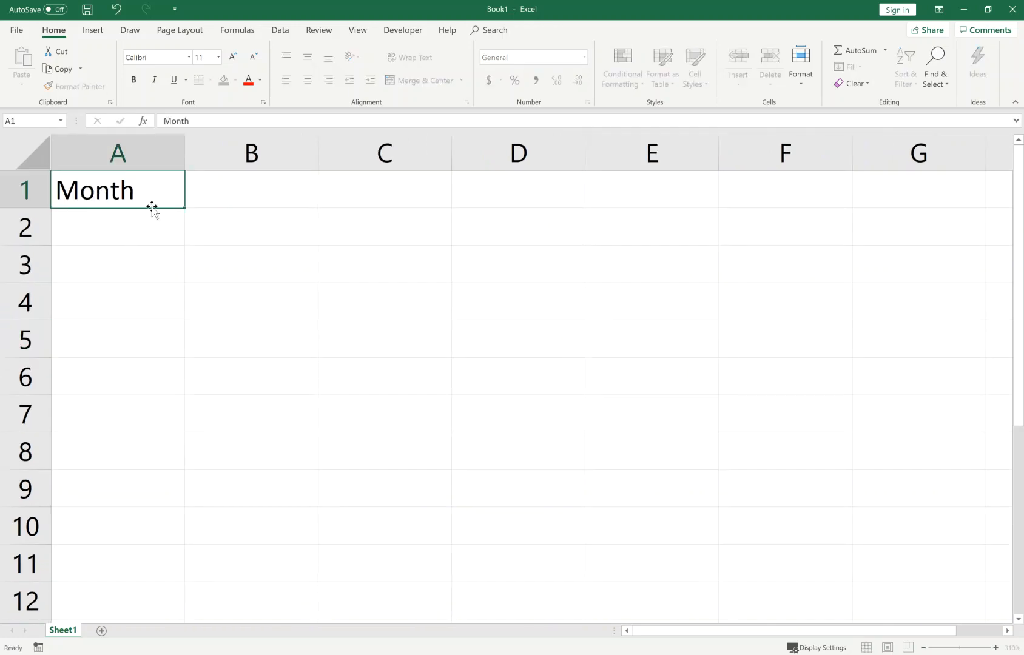
key(Return)
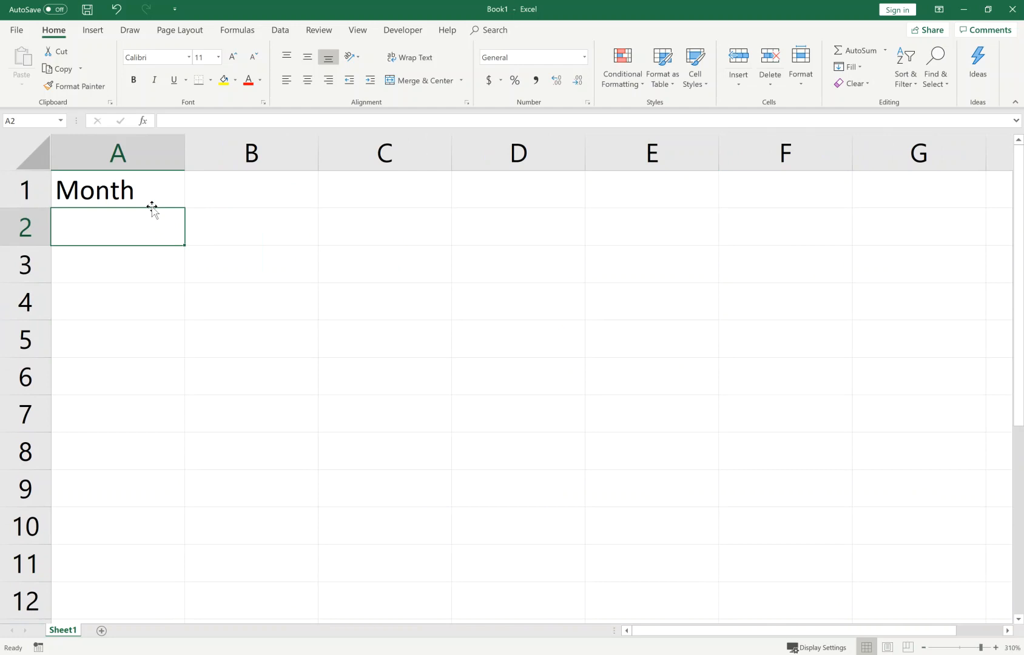
- List the months Jan, Feb, Mar, April and May in cells A2 to A6
text(Jan)
key(Return)
text(Feb)
key(Return)
text(Mar)
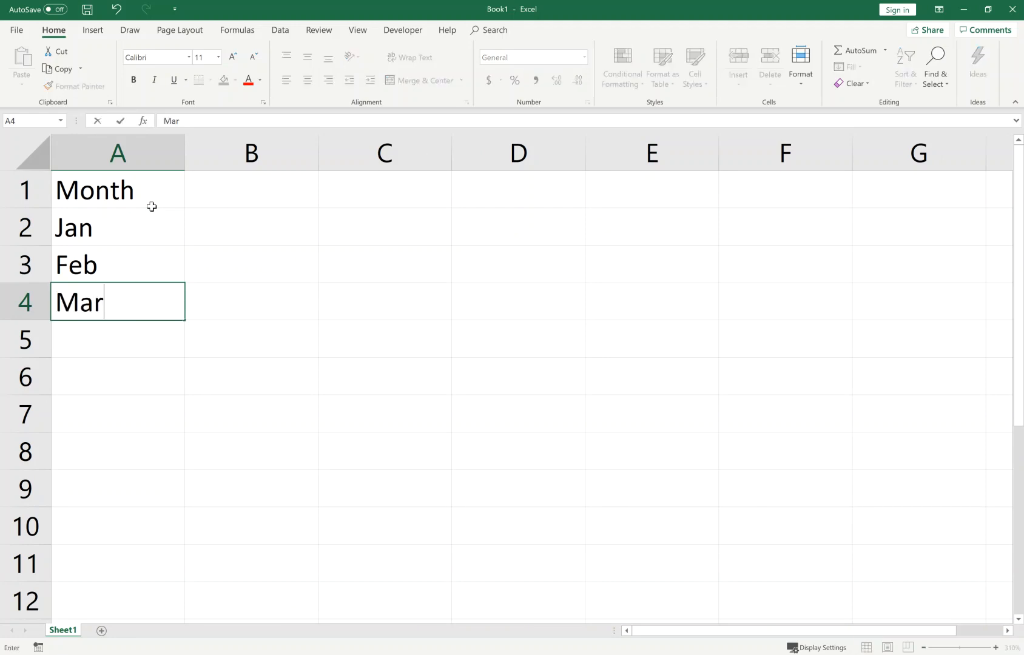
text(c)
key(BackSpace)
key(Return)
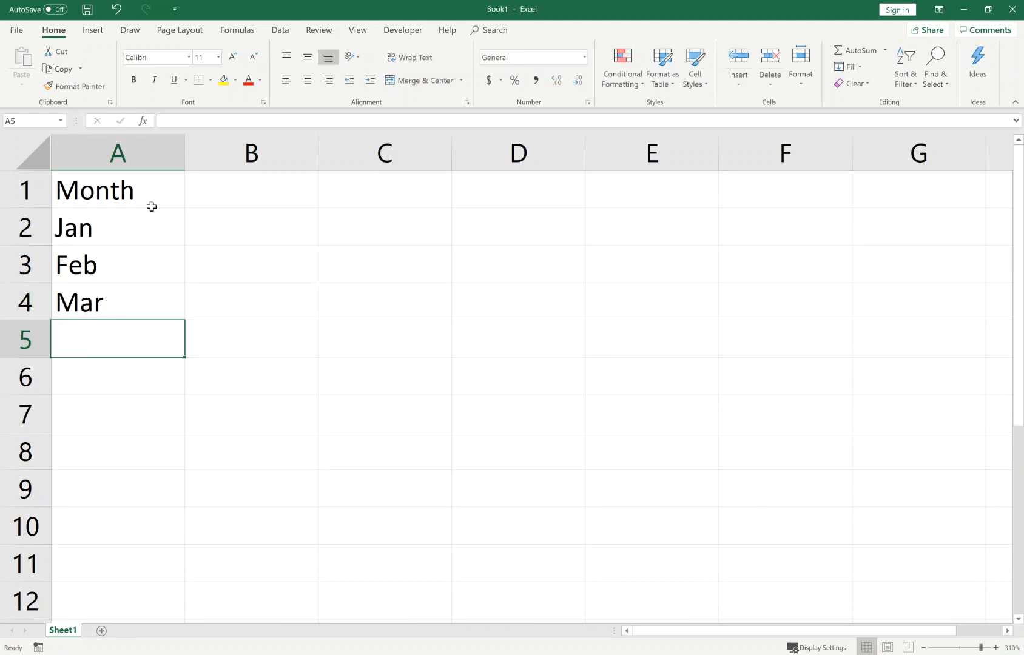
text(April)
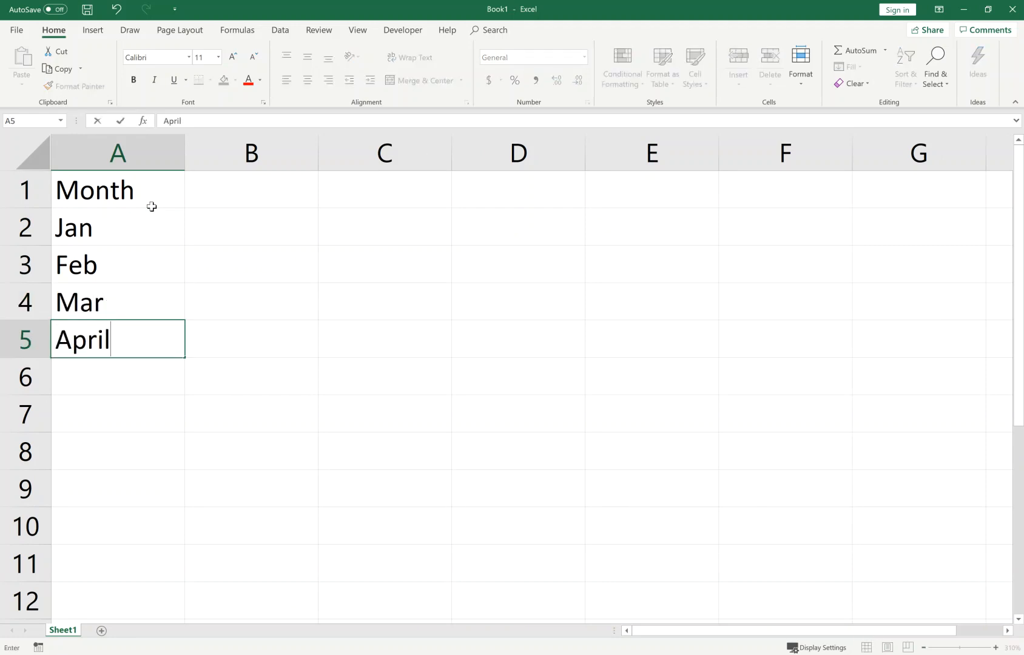
key(Return)
text(May)
key(Return)
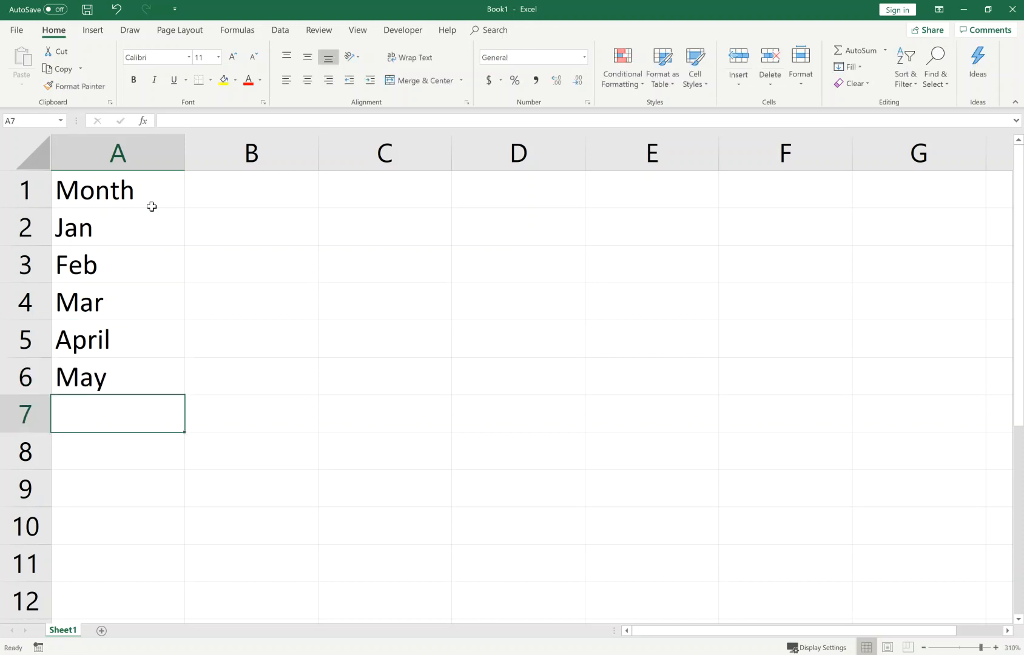
- Enter the heading "Prices" in cell B1
key(Up)
key(Right)
key(Up)
key(Up)
key(Up)
key(Up)
key(Up)
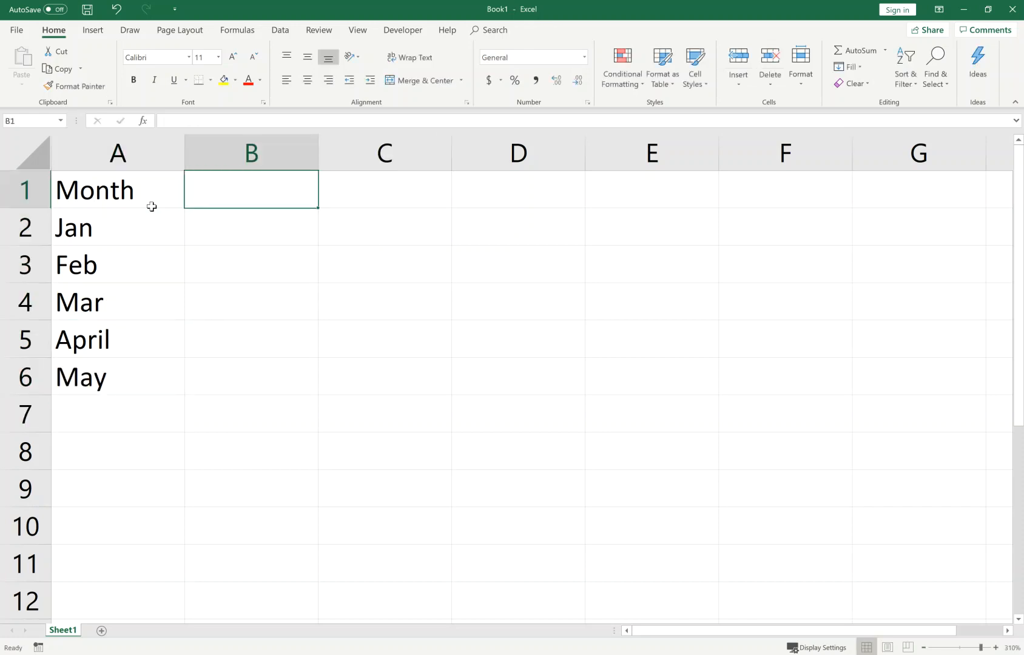
text(Prices)
key(Return)
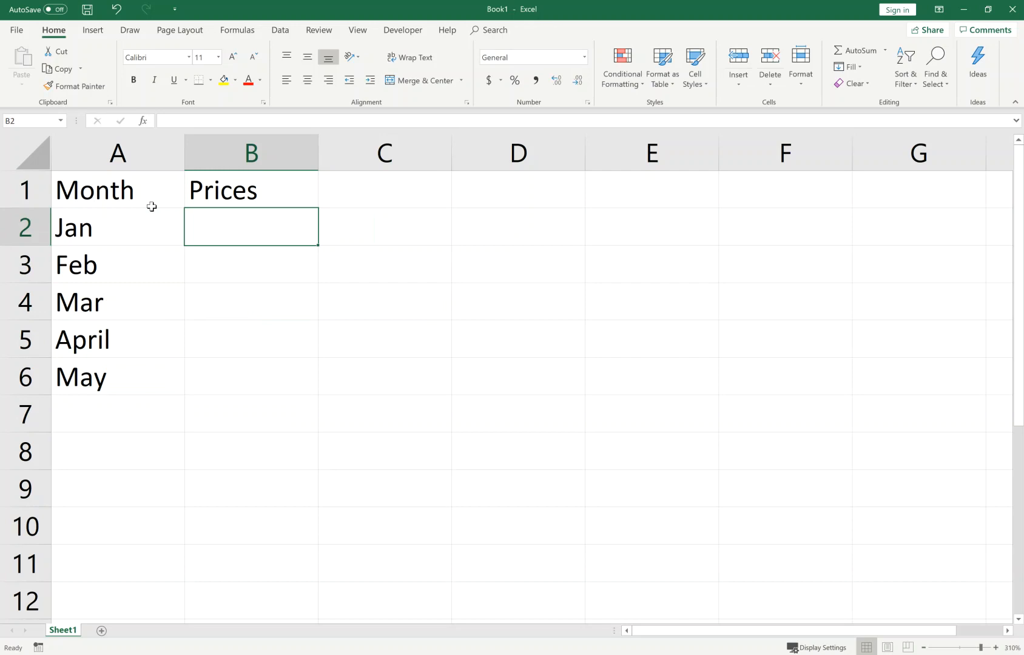
text($100)
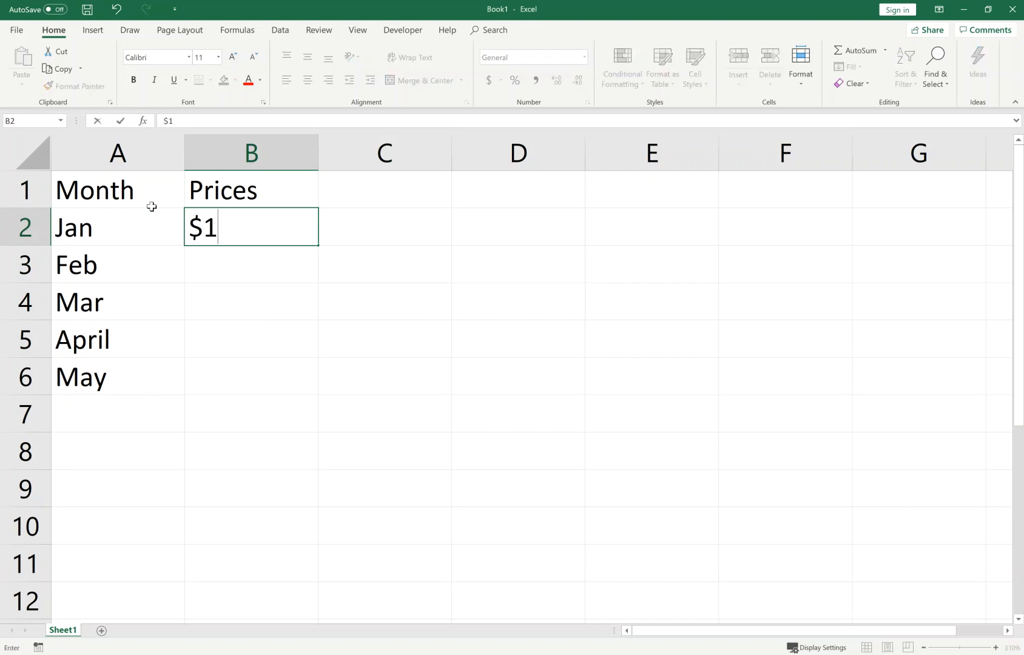
key(BackSpace)
key(BackSpace)
key(BackSpace)
key(BackSpace)
- Enter the monthly prices 100, 120, 110, 80 and 100 in cells B2 to B6
text(100)
key(Return)
text(120)
key(Return)
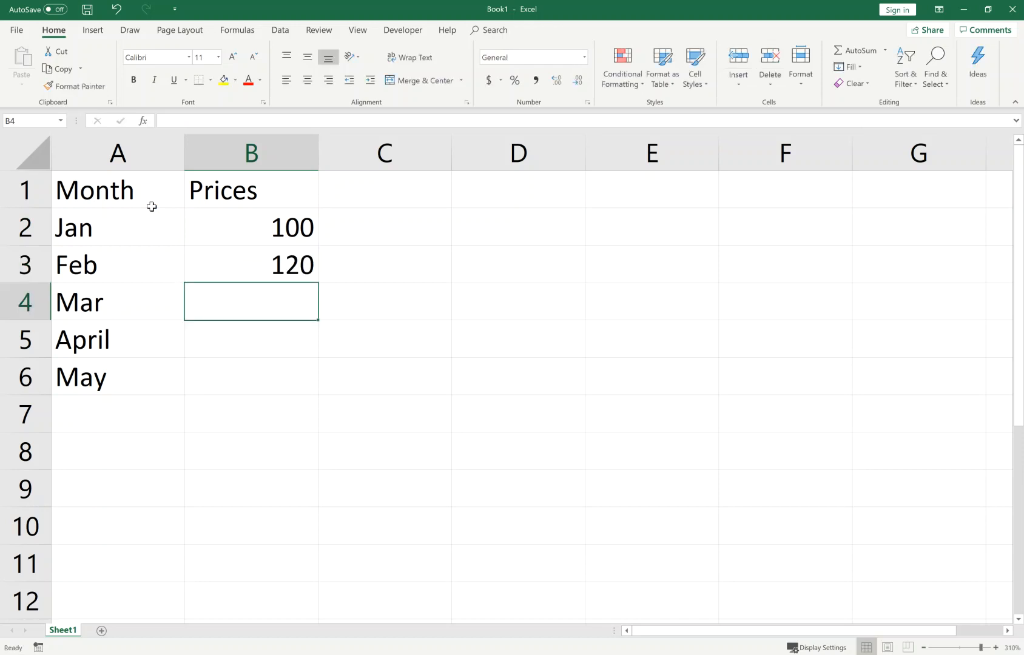
text(110)
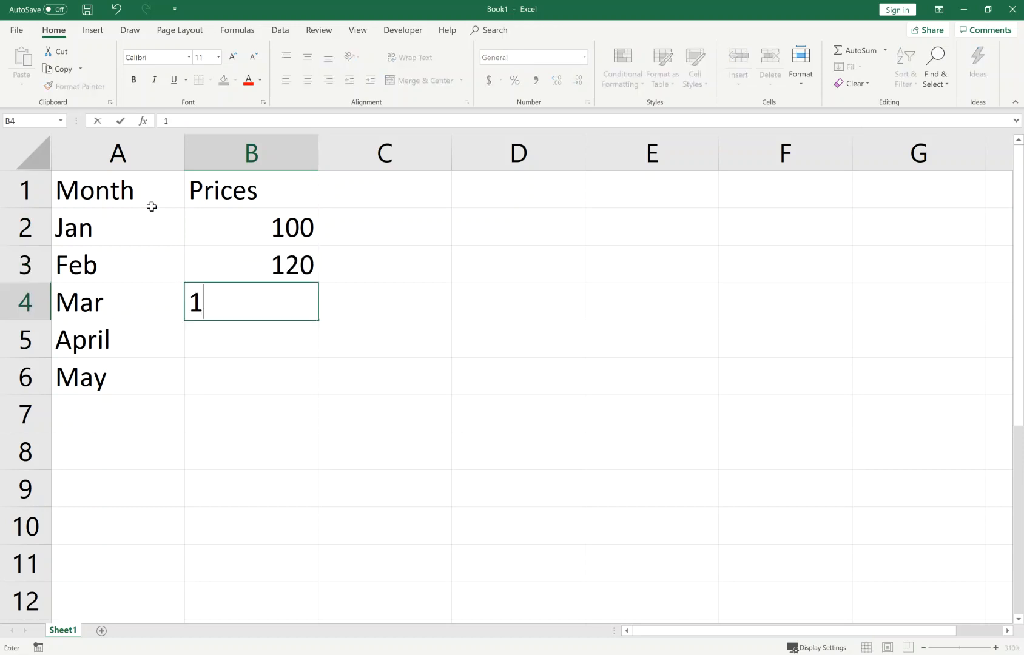
key(Return)
text(80)
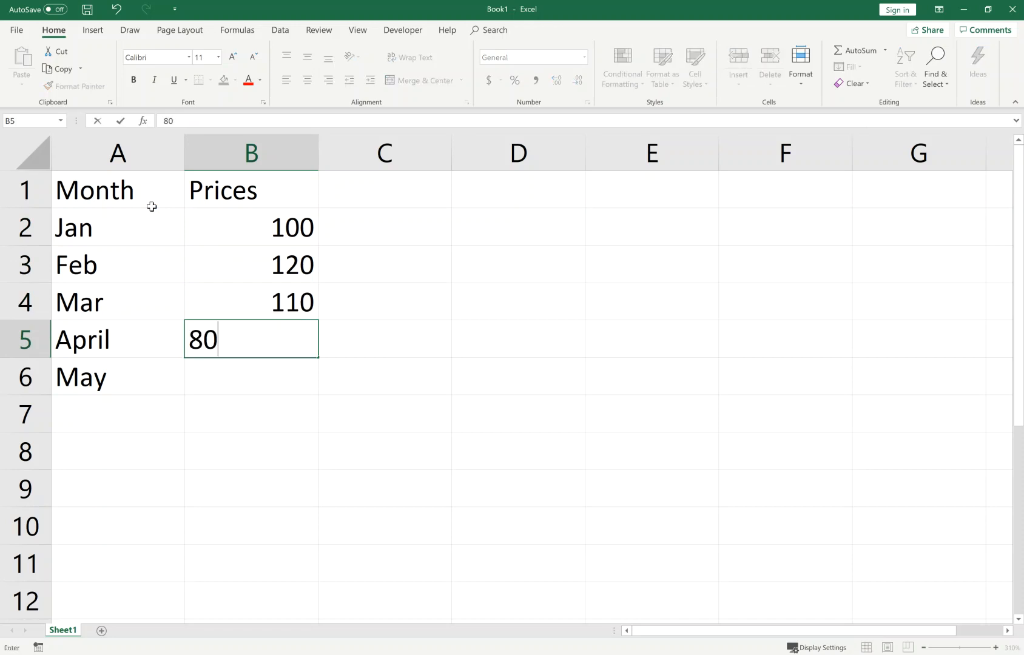
key(Return)
text(100)
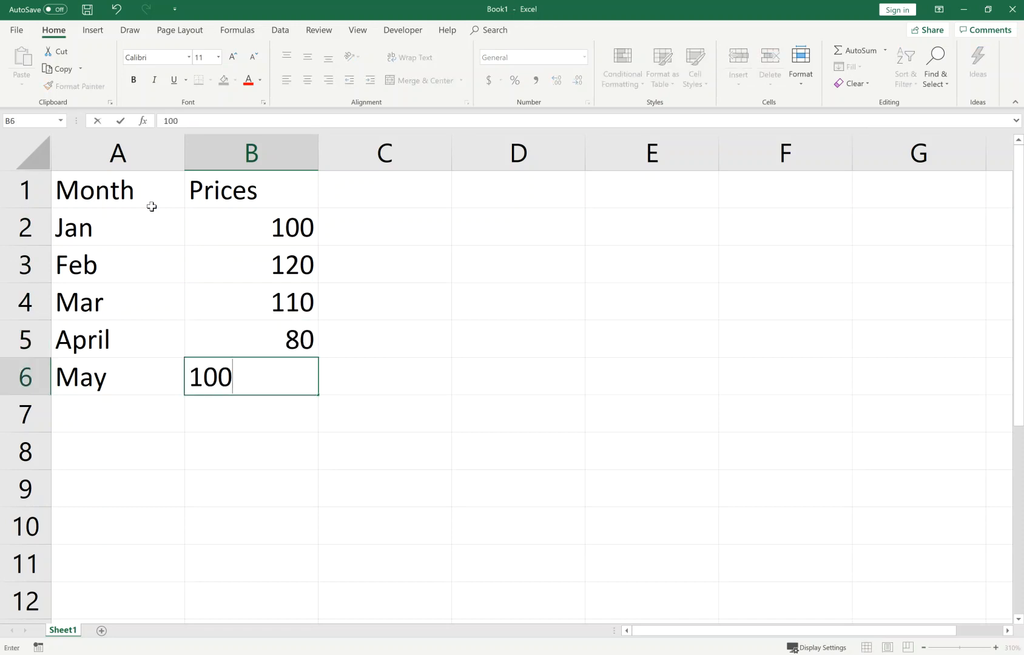
key(Return)
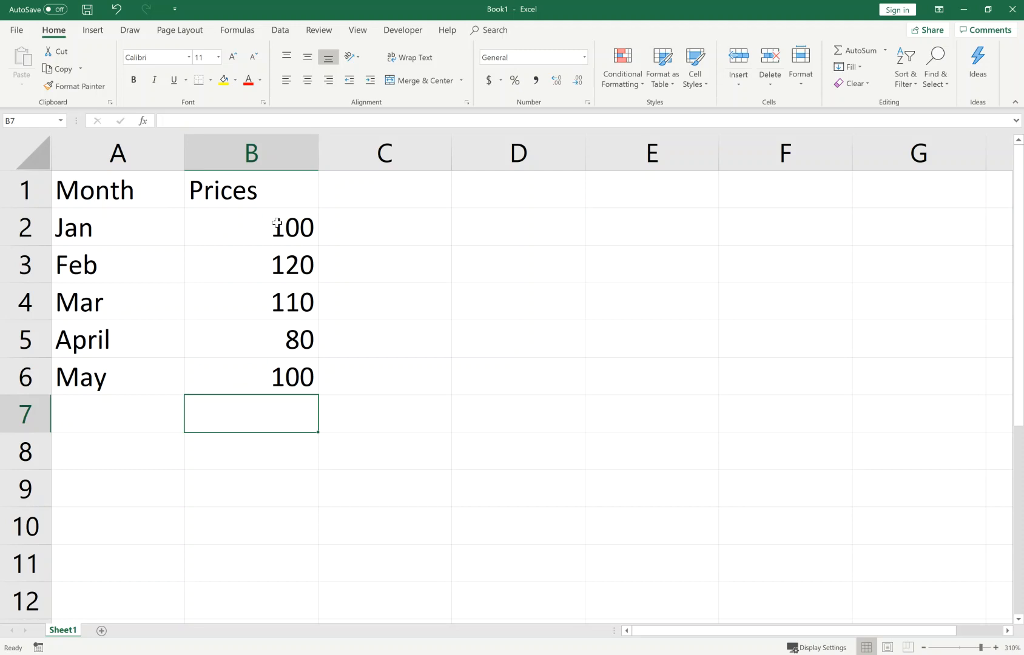
- Format the prices in B2:B6 with the dollar Accounting number format
drag(278, 226, 273, 376)
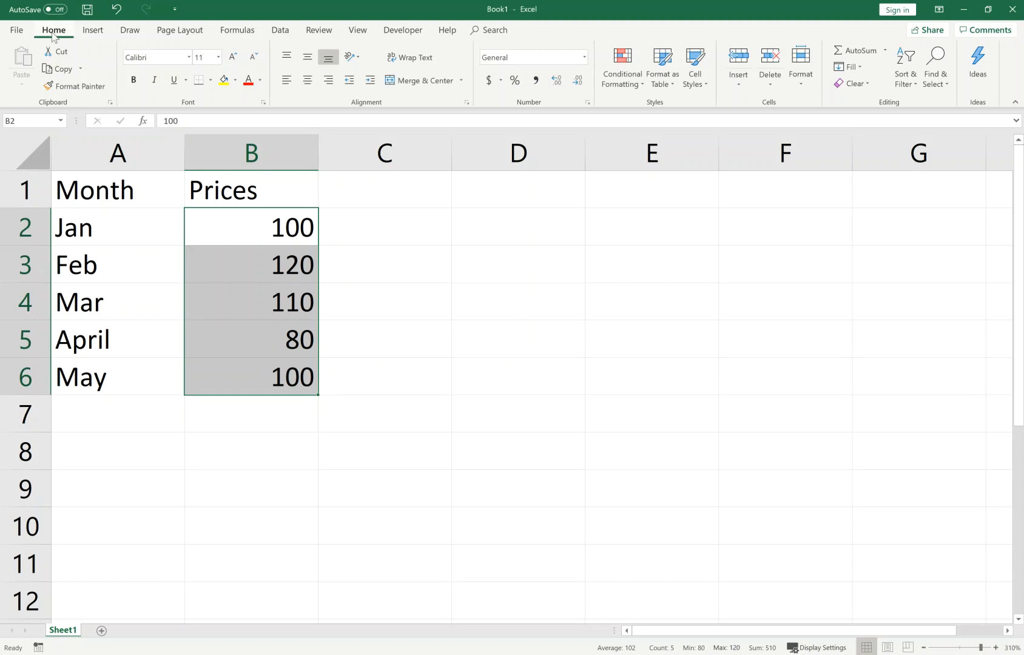
click(489, 81)
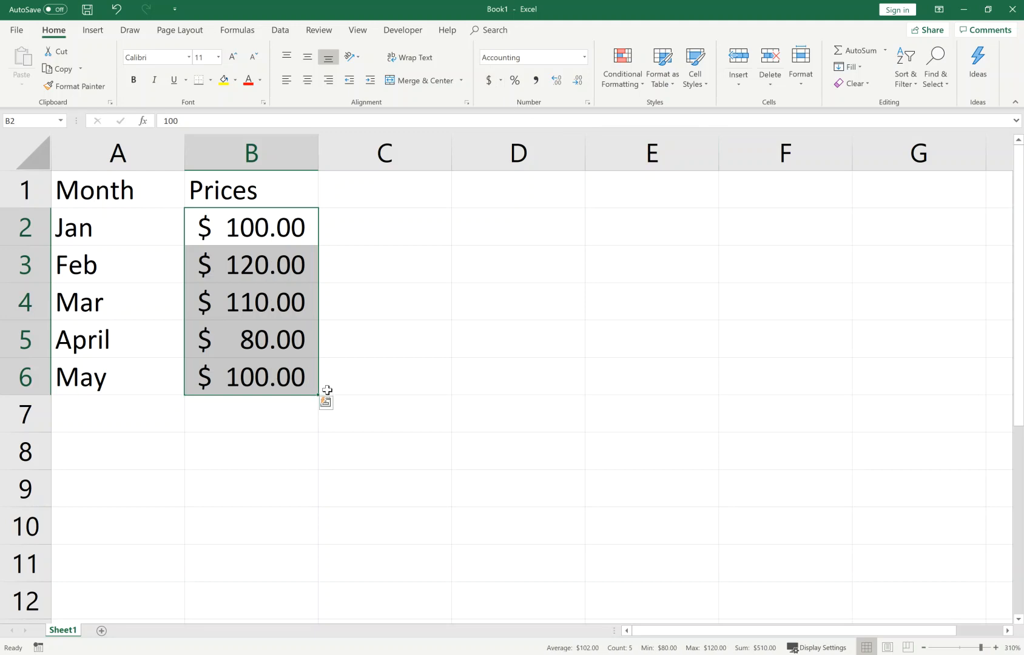
click(376, 340)
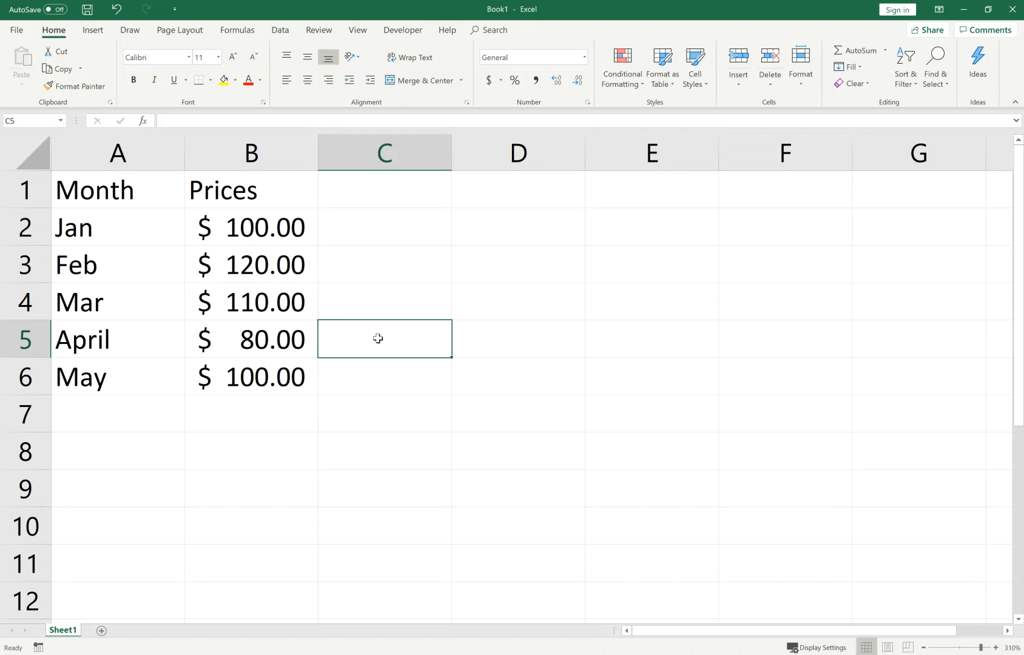
- Enter the heading "% Change" in cell C1
click(387, 202)
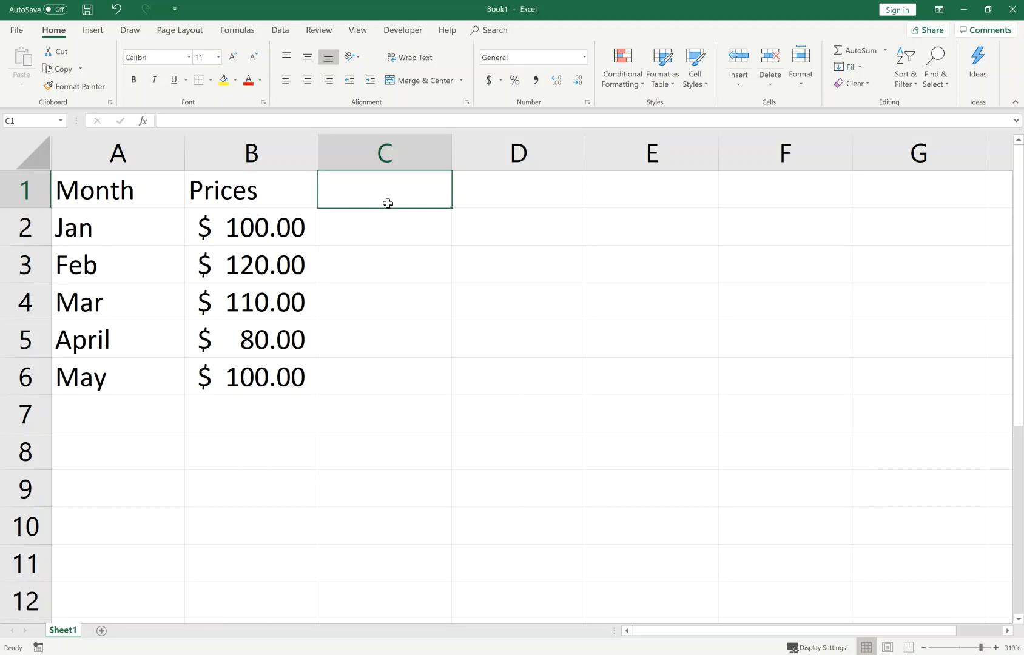
text(% Chane)
key(BackSpace)
text(ge)
key(Return)
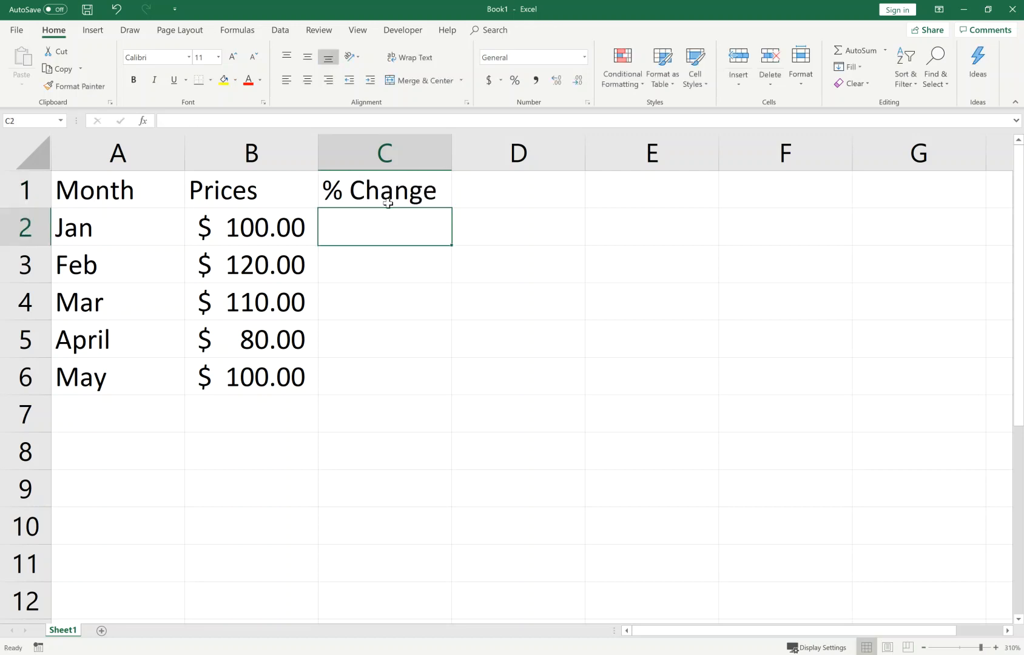
- Calculate May's percentage change from April in cell C6 with the formula =(B6-B5)/B5
key(Down)
key(Down)
key(Down)
key(Down)
key(Up)
key(Left)
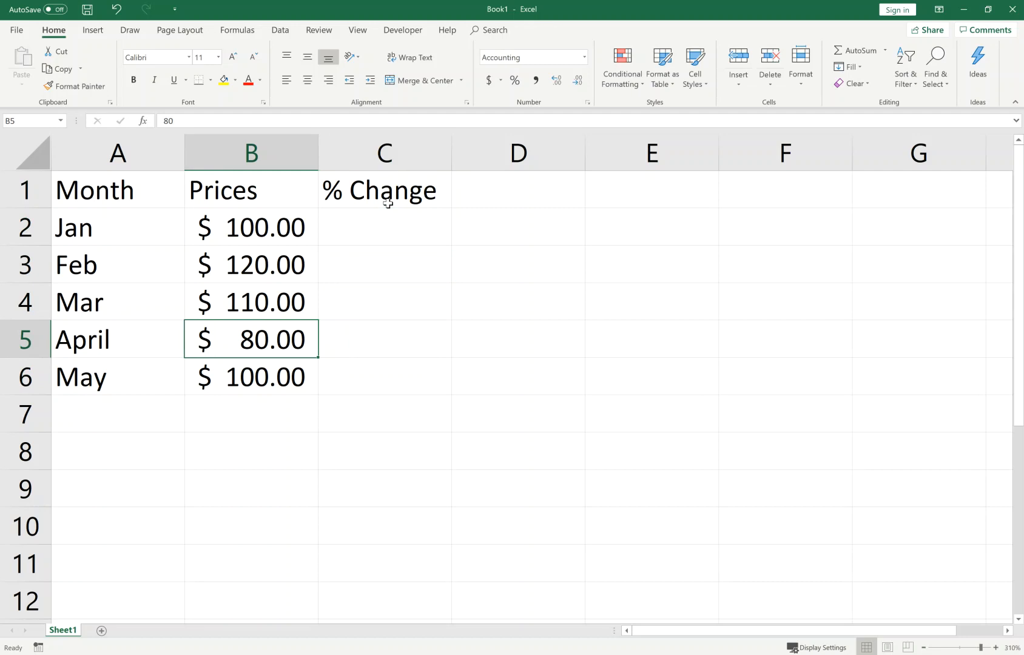
key(Down)
key(Right)
key(Home)
key(Right)
key(Right)
text(=()
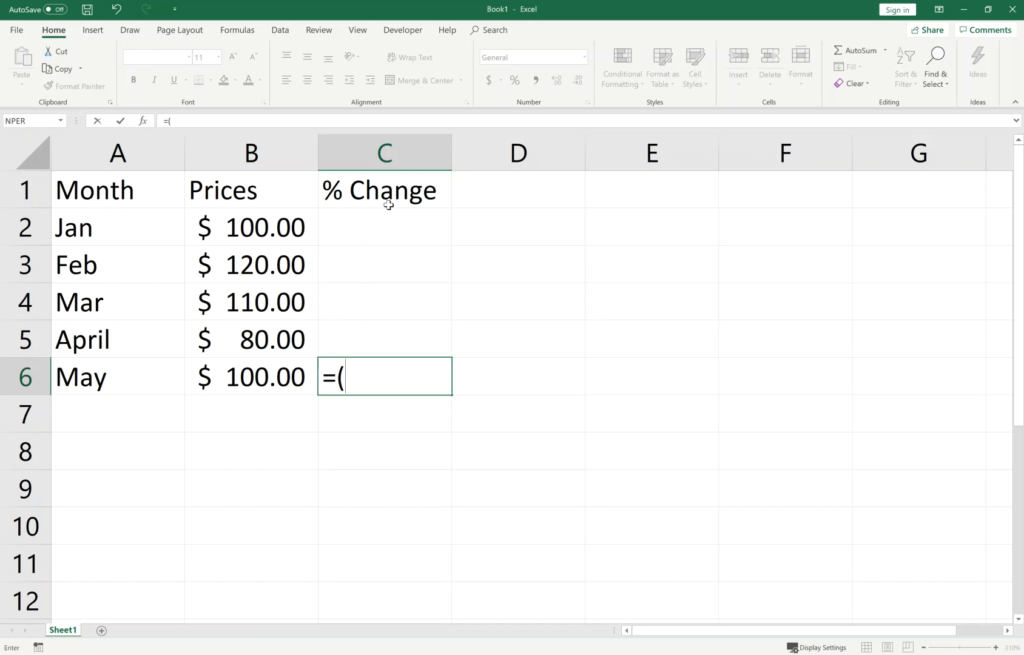
click(262, 381)
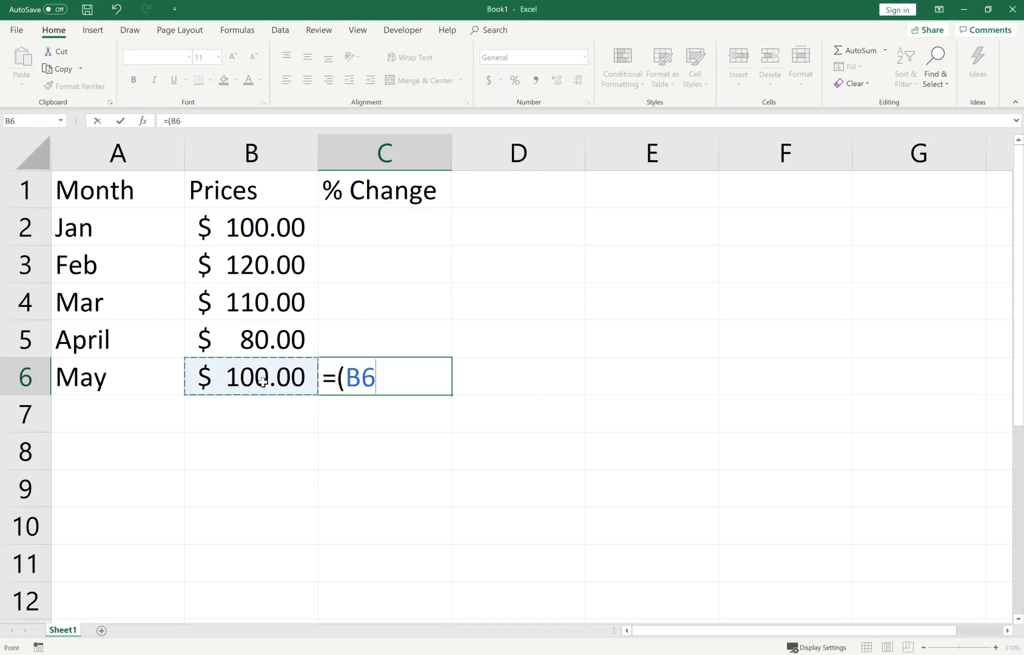
text(-)
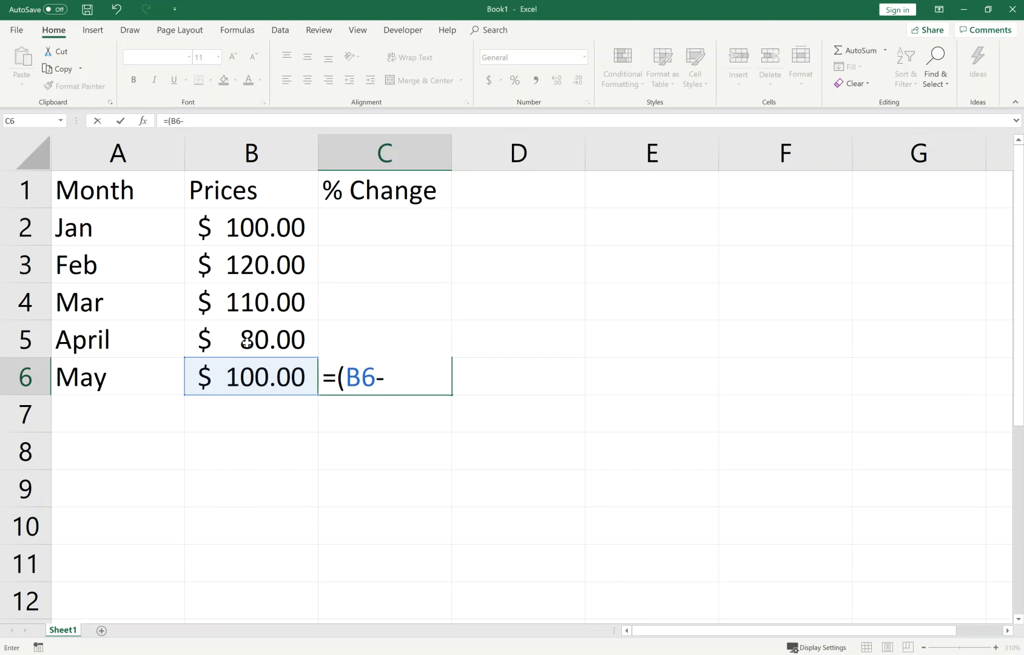
click(247, 344)
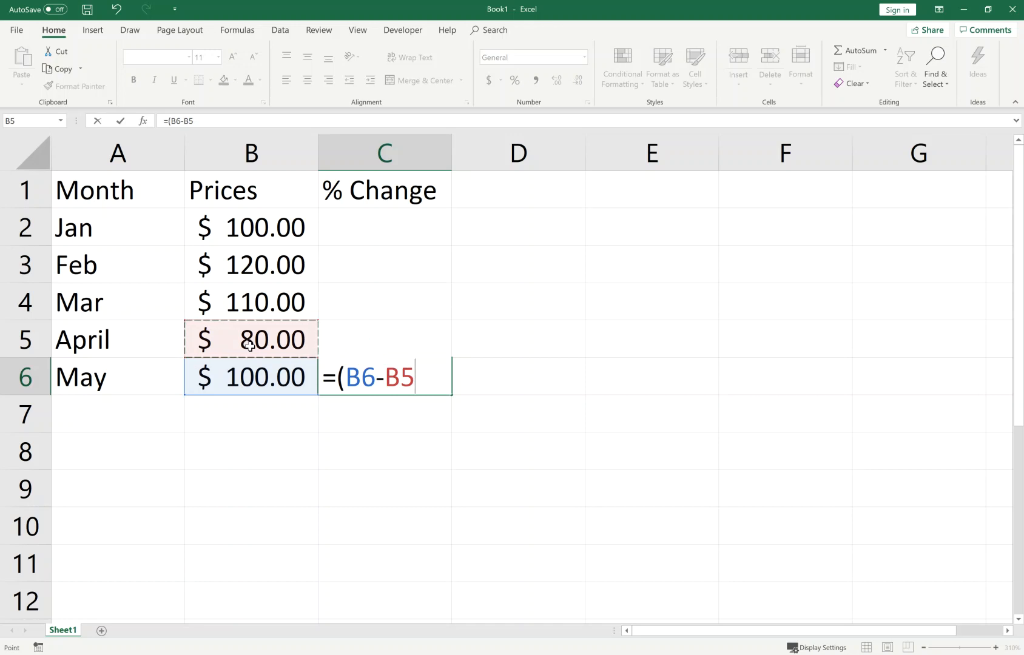
text()/)
click(269, 337)
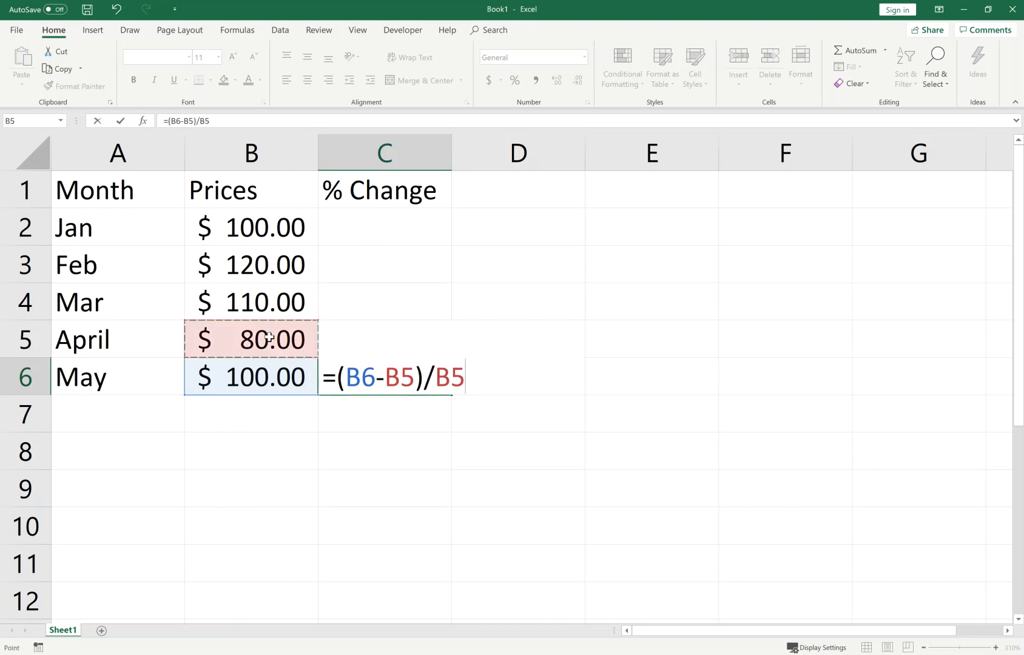
key(Return)
key(Up)
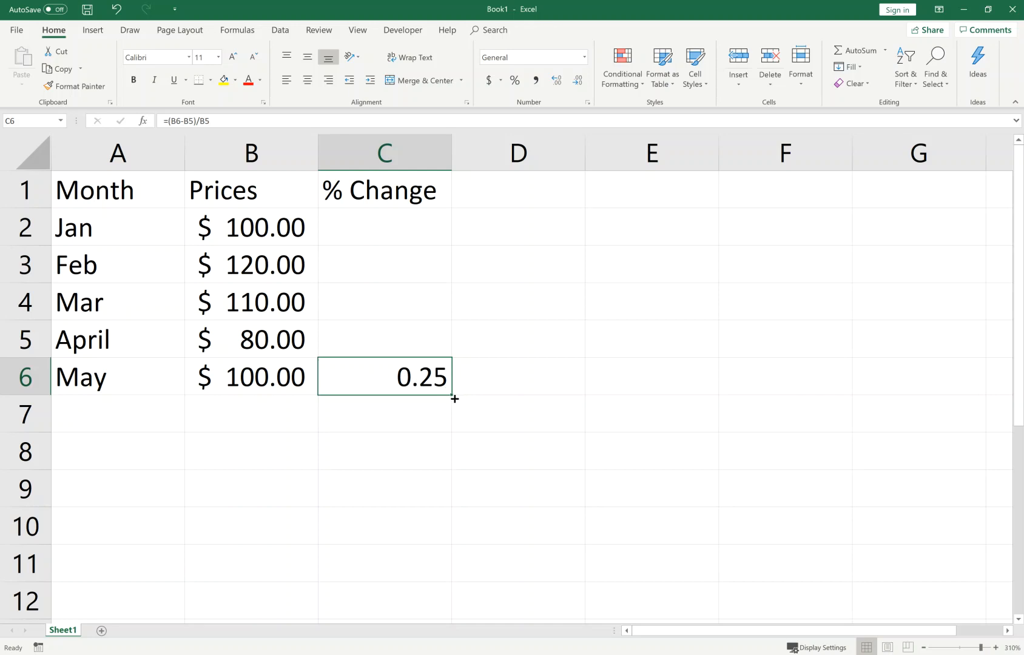
- Fill the C6 formula up to C3 and format C3:C6 as percentages with two decimal places
drag(453, 396, 428, 263)
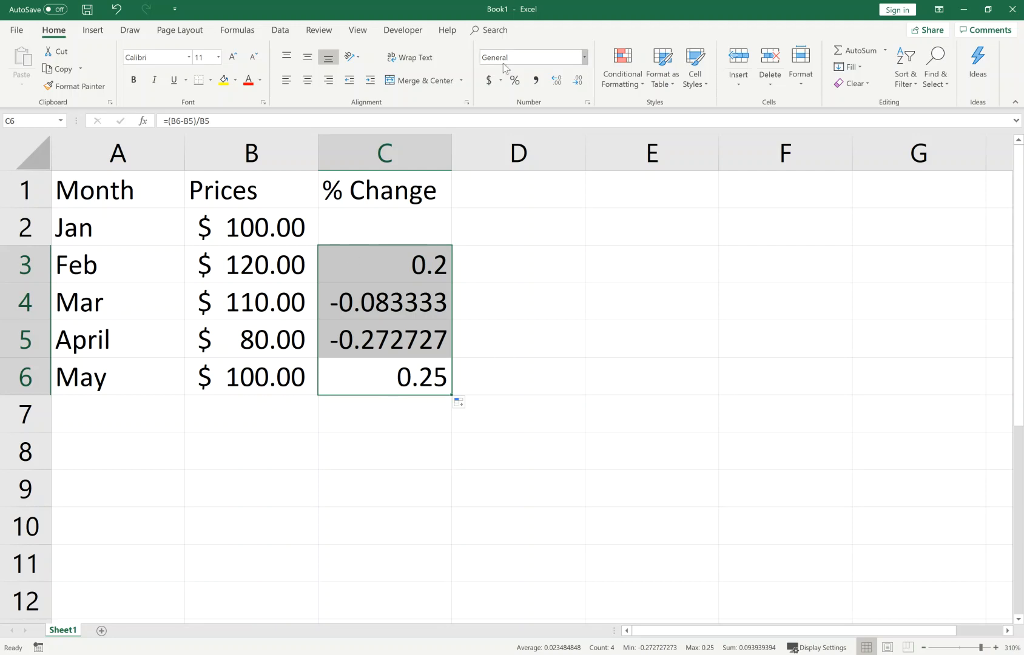
click(512, 83)
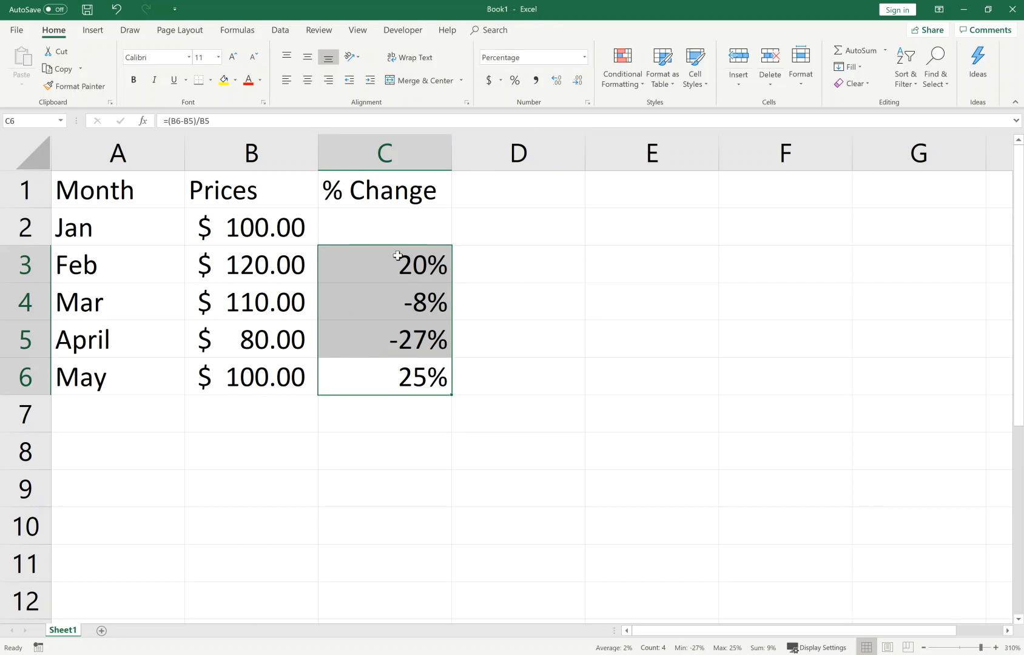
click(560, 82)
click(560, 82)
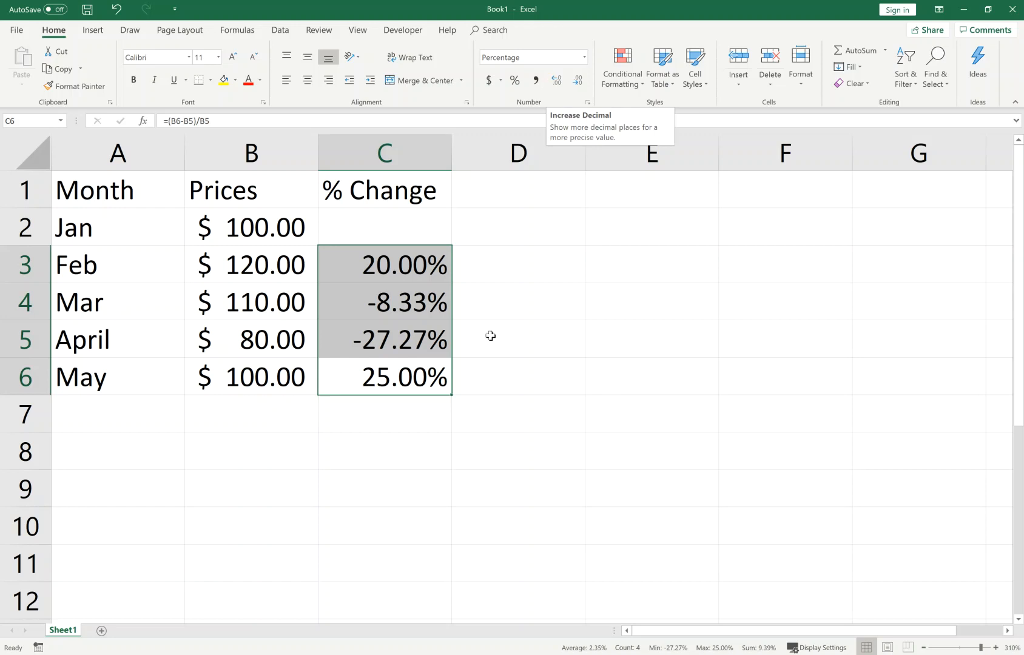
- Check which price cells the percentage change formulas in C3:C6 refer to
click(408, 426)
click(393, 260)
double_click(393, 259)
key(Return)
key(Return)
key(F2)
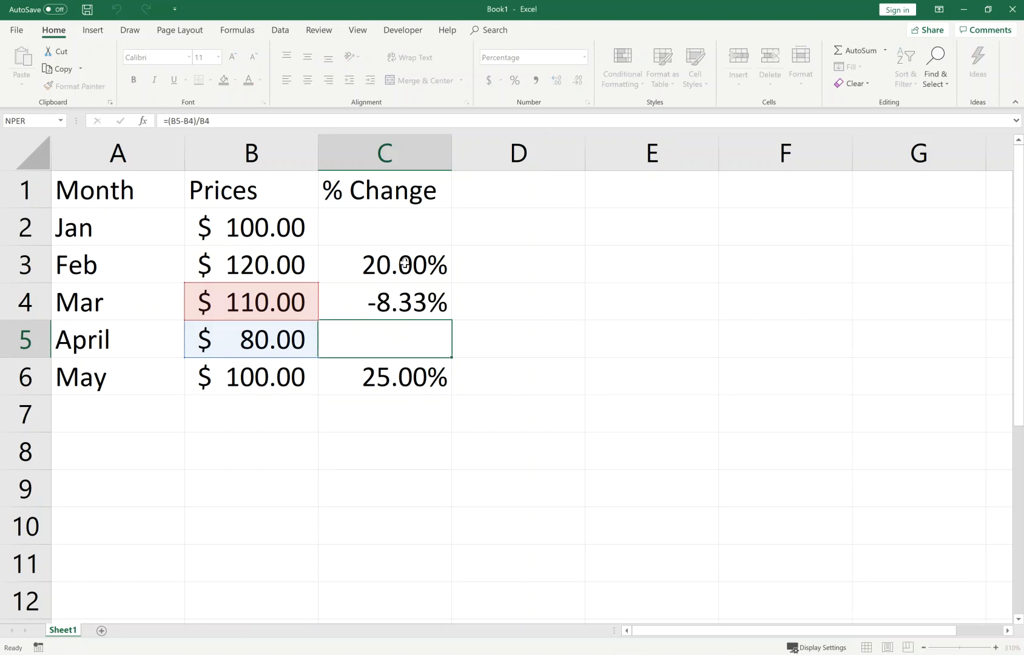
key(Return)
key(F2)
key(Escape)
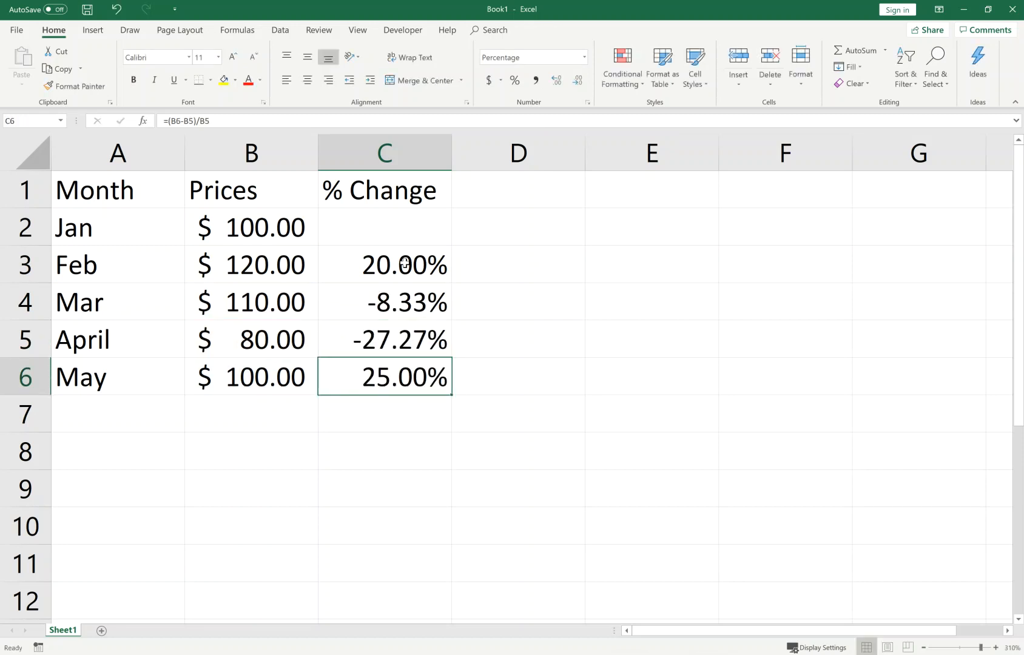
- Enter the label "Average" in cell A7 below the months
key(Return)
key(Left)
key(Left)
text(Average)
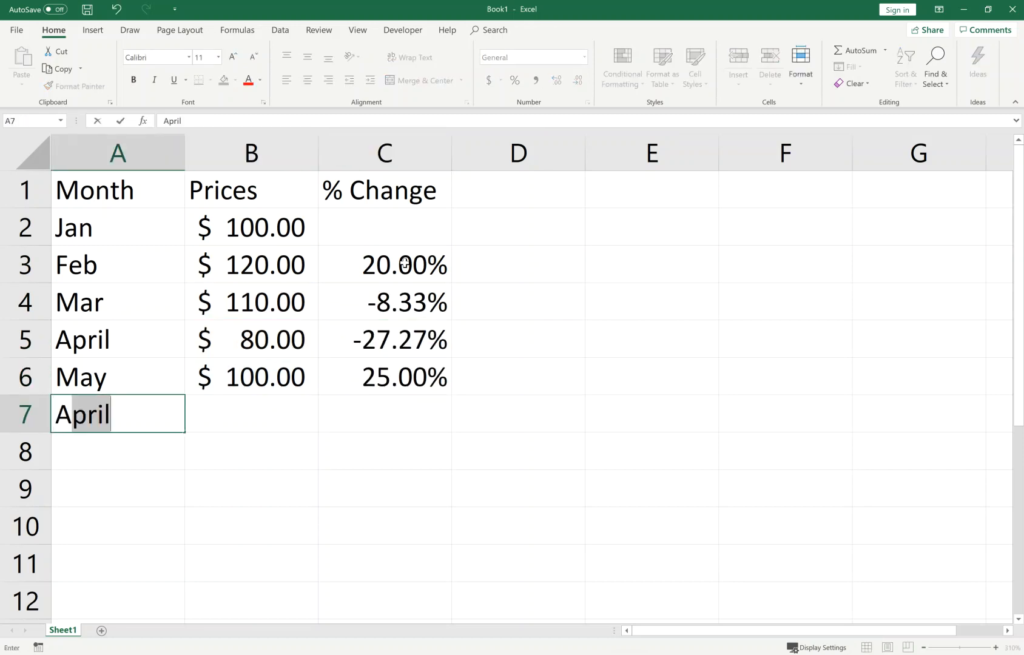
key(Tab)
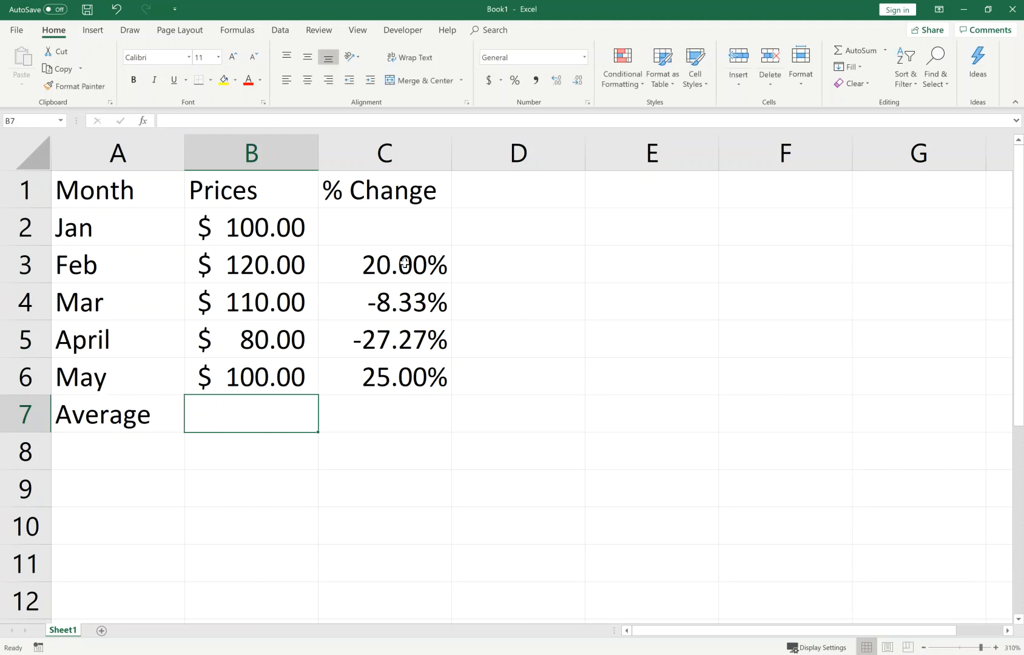
key(Left)
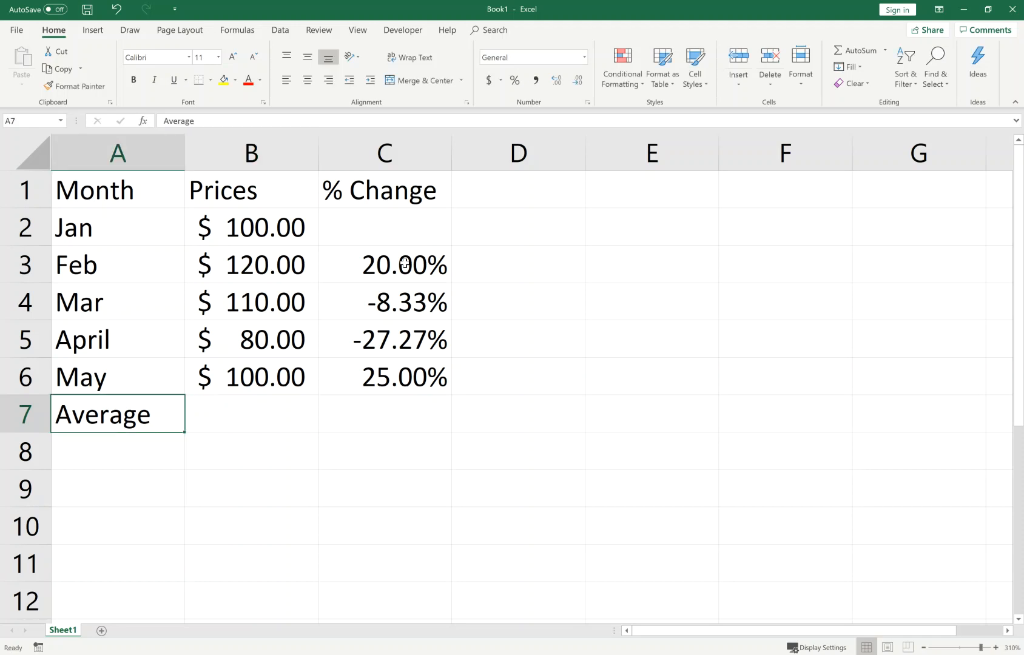
- Calculate the average percentage change in cell C7 with =AVERAGE(C3:C6) and check the range it refers to
key(Right)
key(Right)
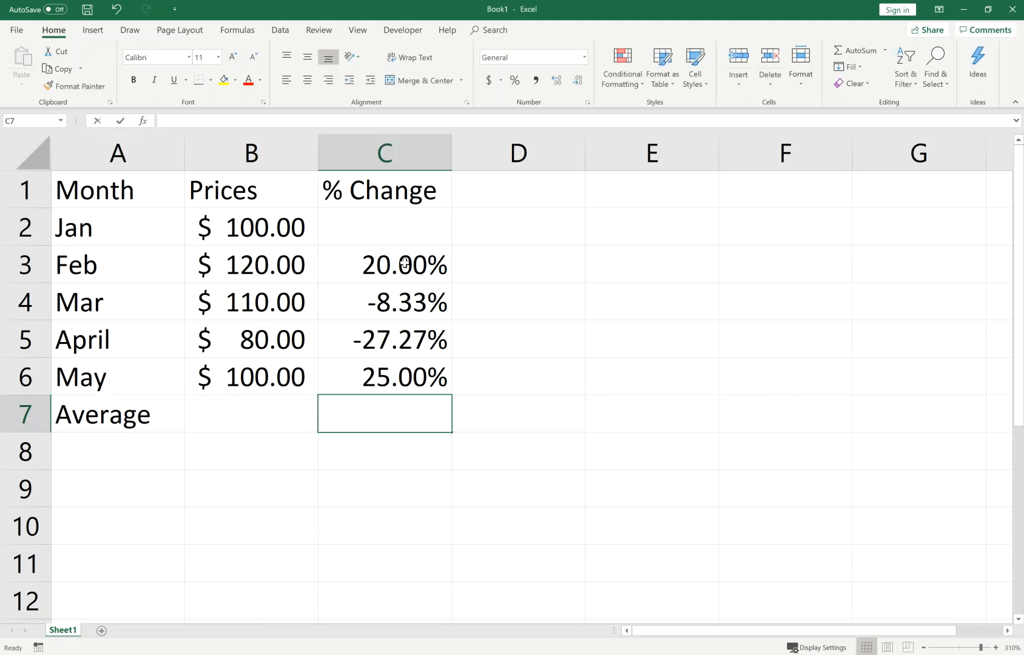
text(=average()
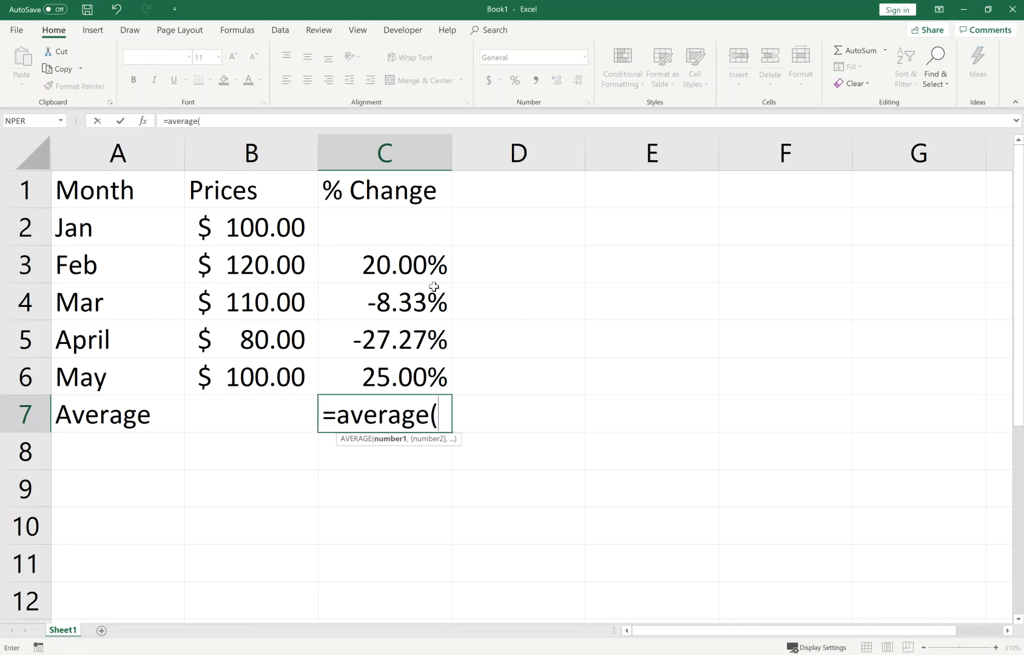
drag(399, 270, 384, 372)
text())
key(Return)
key(Up)
key(F2)
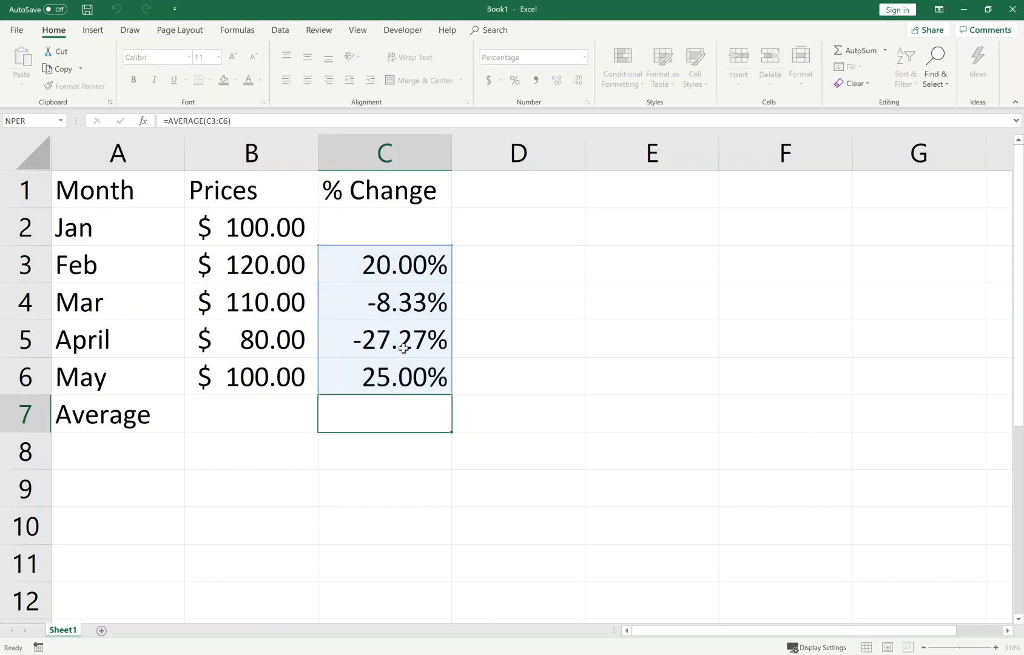
key(Escape)
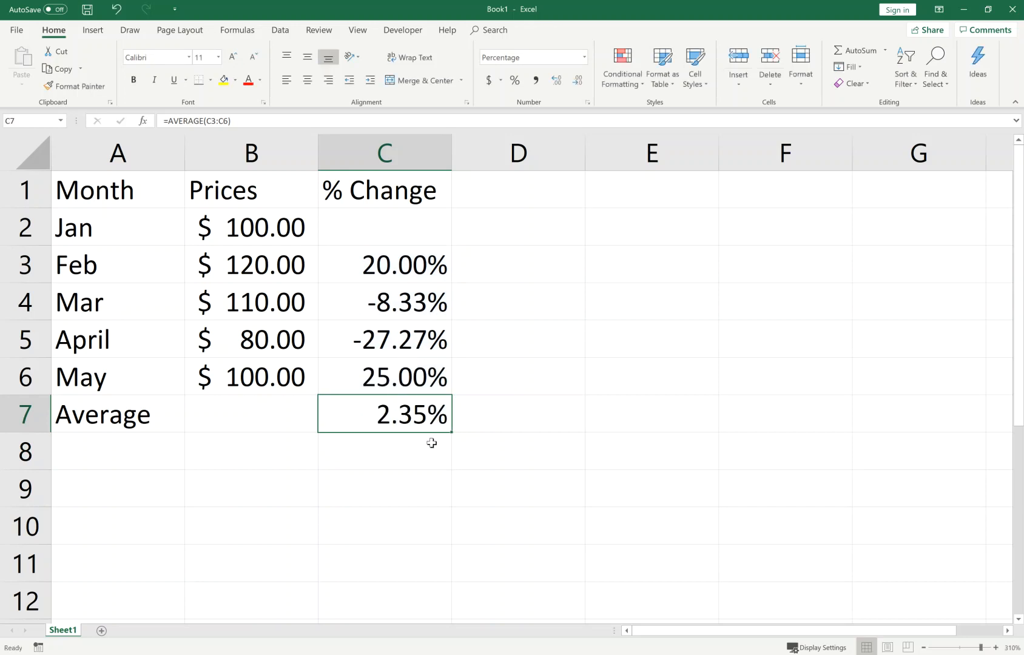
- Label cell A8 "Minimum" and calculate the smallest percentage change in C8 with =MIN(C3:C6)
click(104, 447)
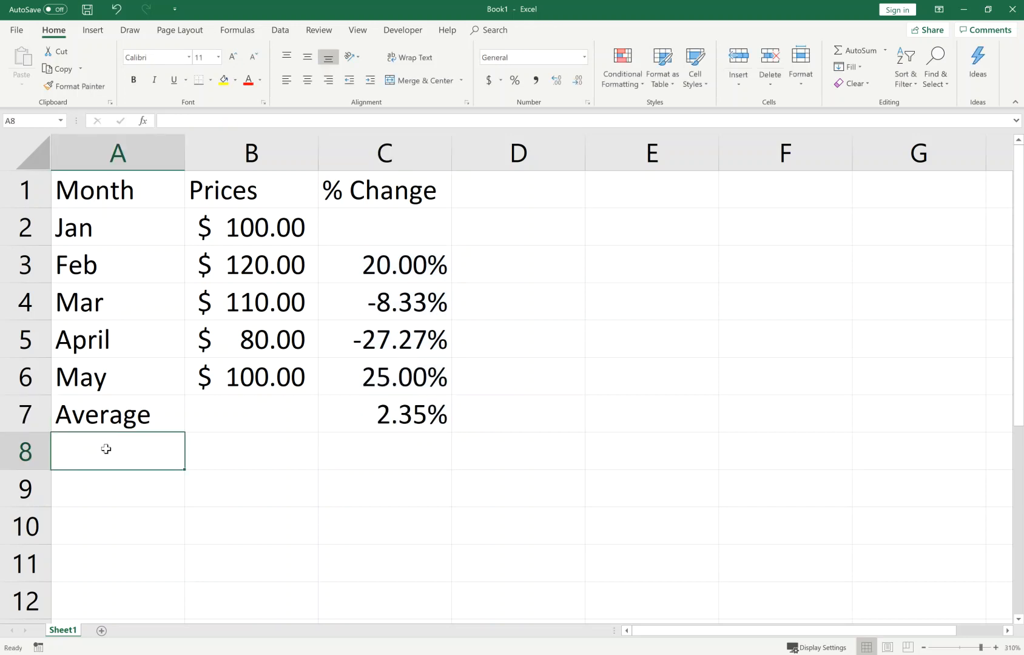
text(Minimum)
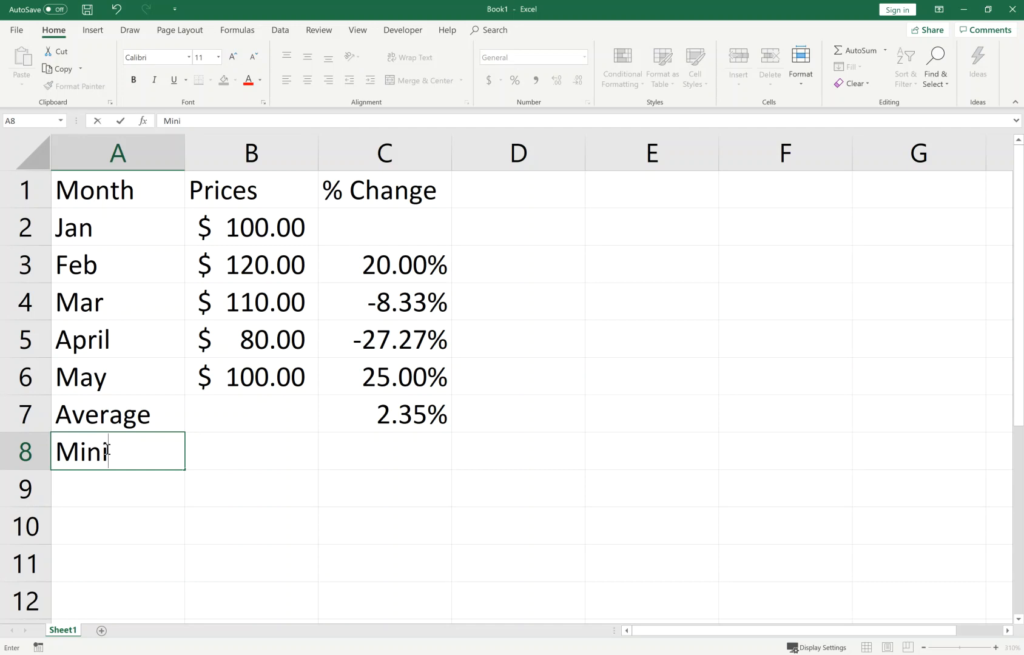
key(Tab)
key(Tab)
text(=)
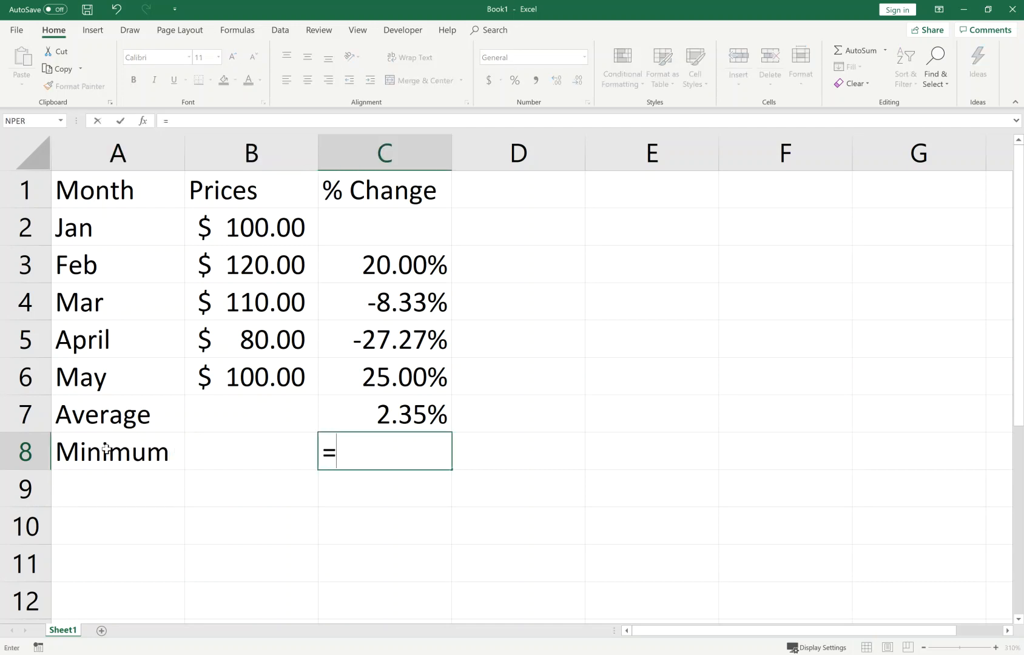
text(min()
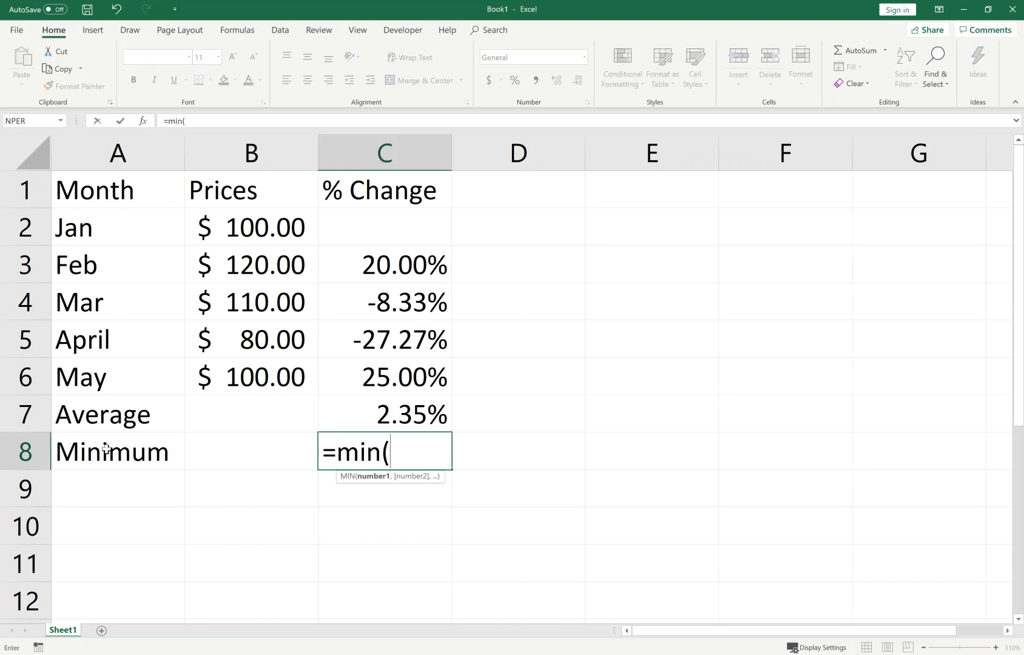
drag(413, 264, 421, 362)
text())
key(Return)
- Enter the label "Maximum" in cell A9
key(Left)
key(Left)
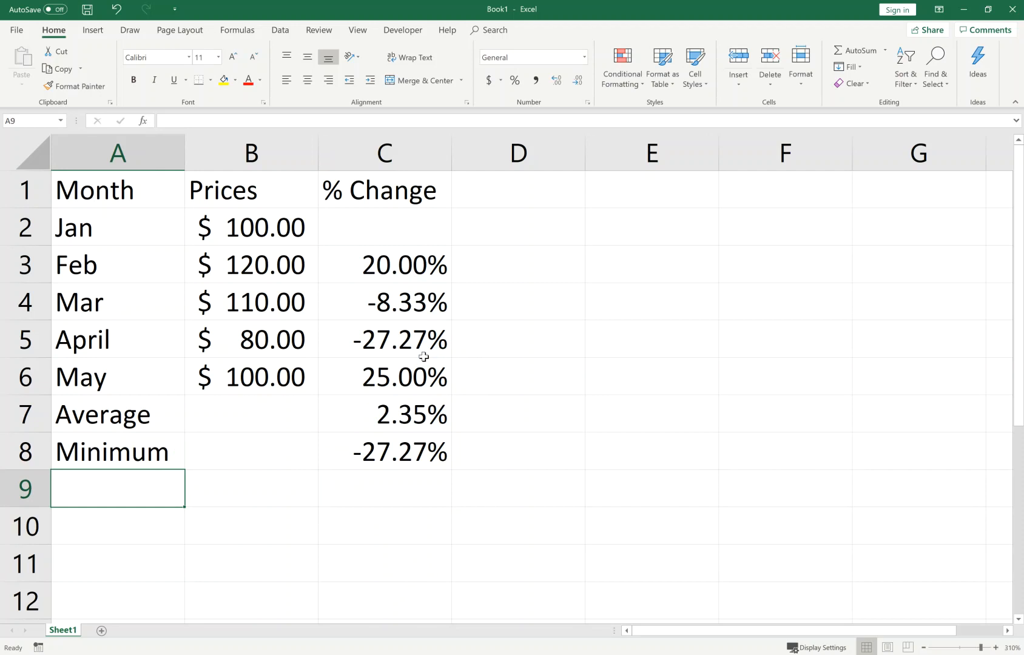
text(Maximum)
key(Return)
- Calculate the largest percentage change in cell C9 with the formula =MAX(C3:C6)
key(Right)
key(Right)
key(Up)
key(Up)
key(Down)
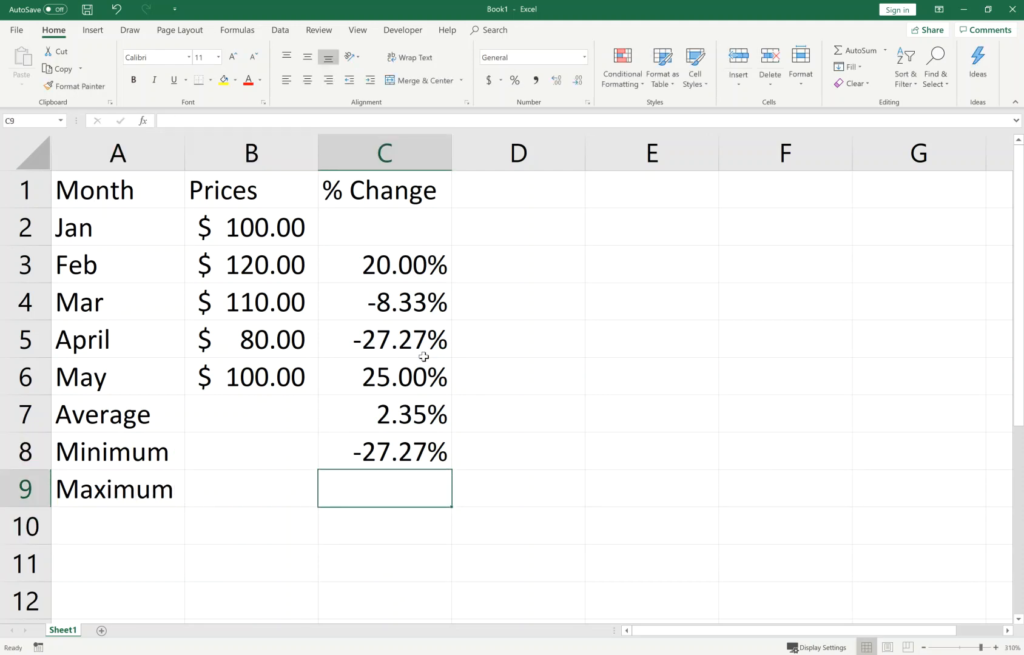
text(=max)
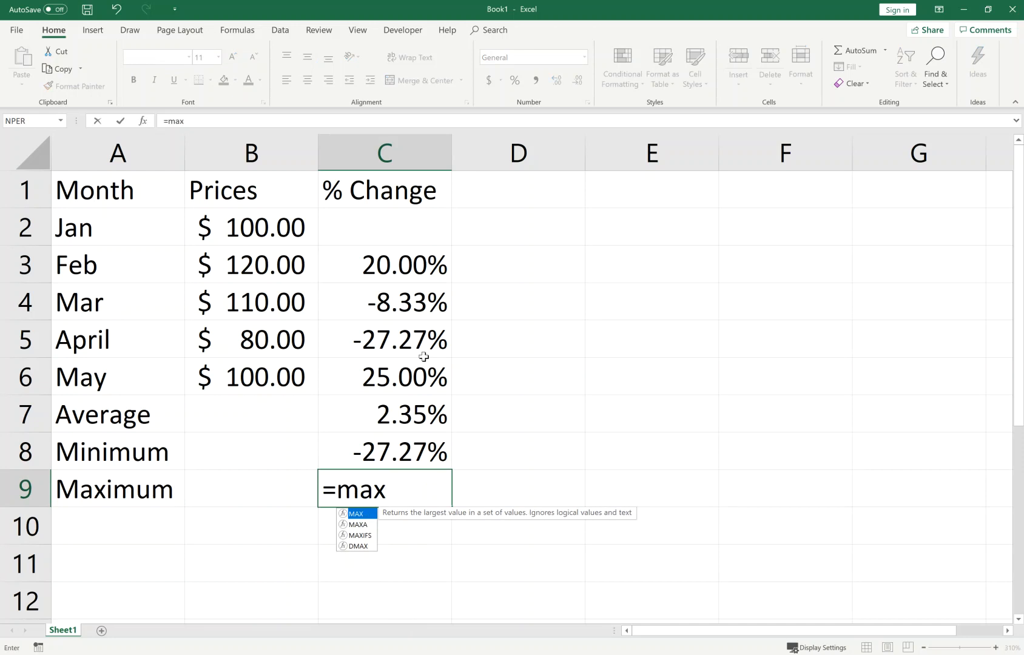
text(()
drag(398, 281, 426, 369)
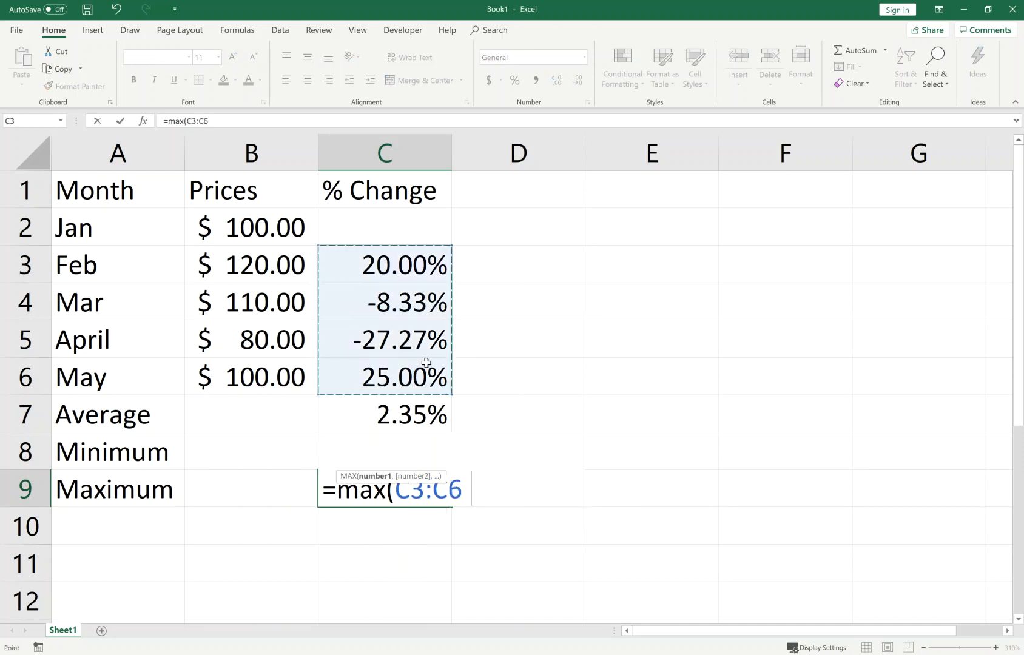
text())
key(ctrl+Return)
key(Up)
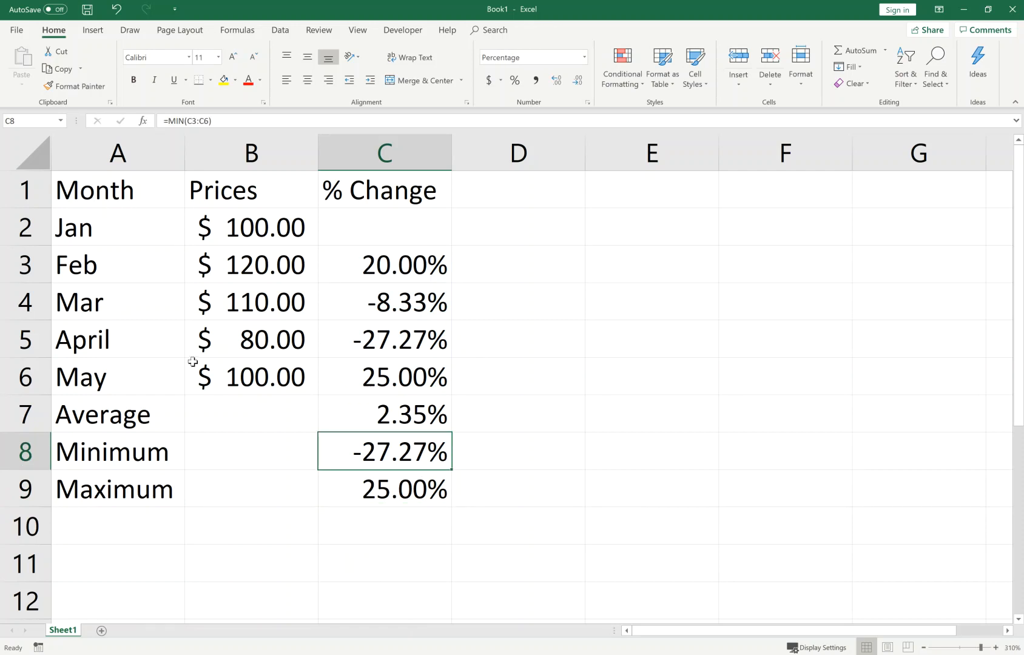
- Apply All Borders to the monthly table in A1:C6
drag(66, 187, 353, 376)
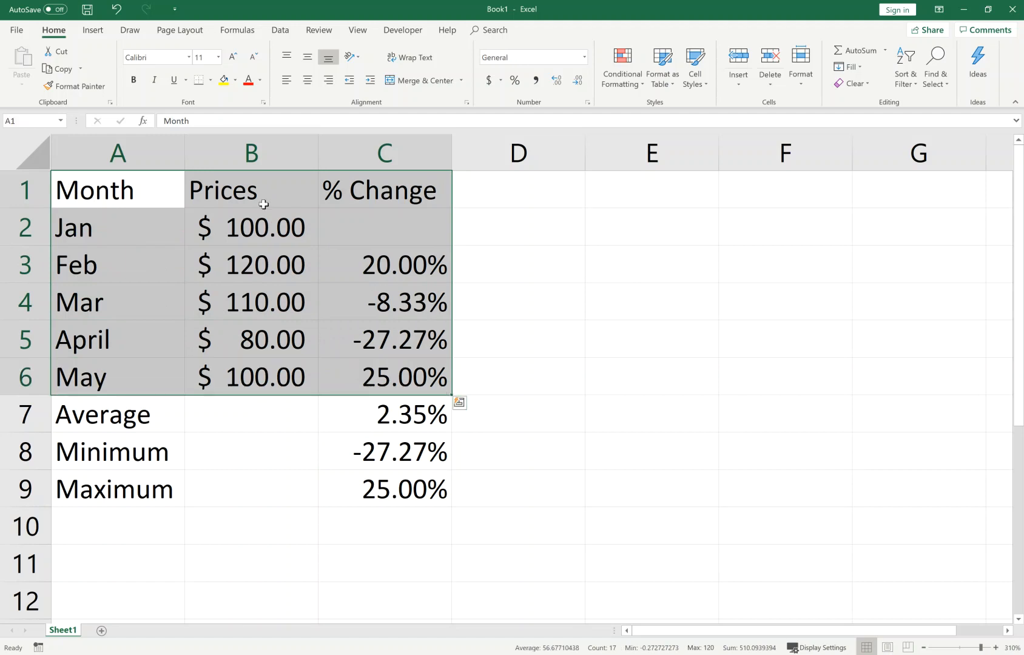
click(210, 81)
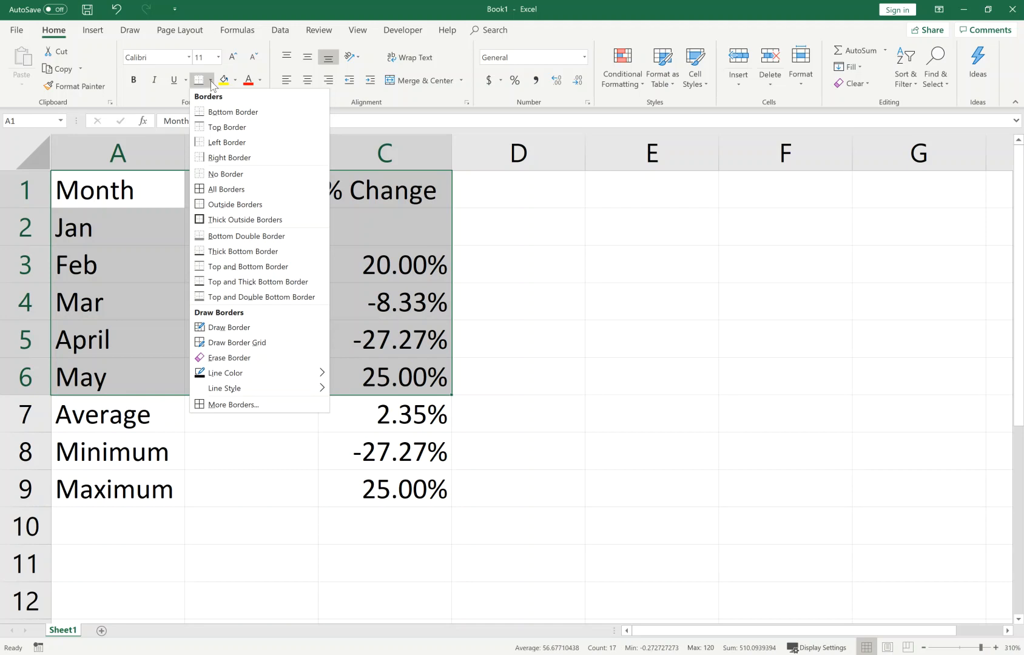
click(214, 189)
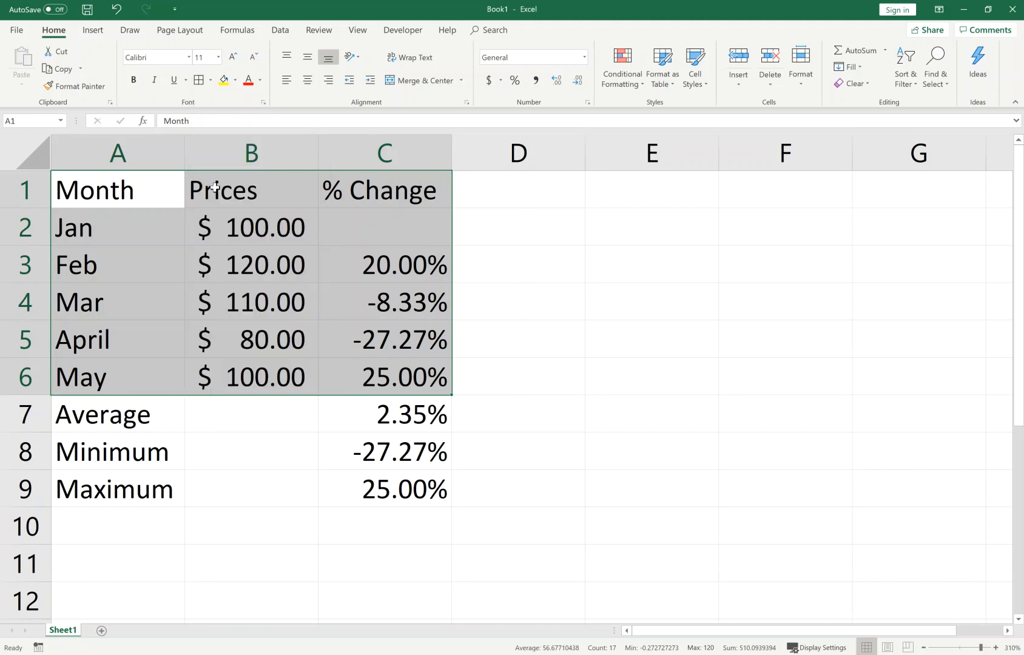
click(353, 512)
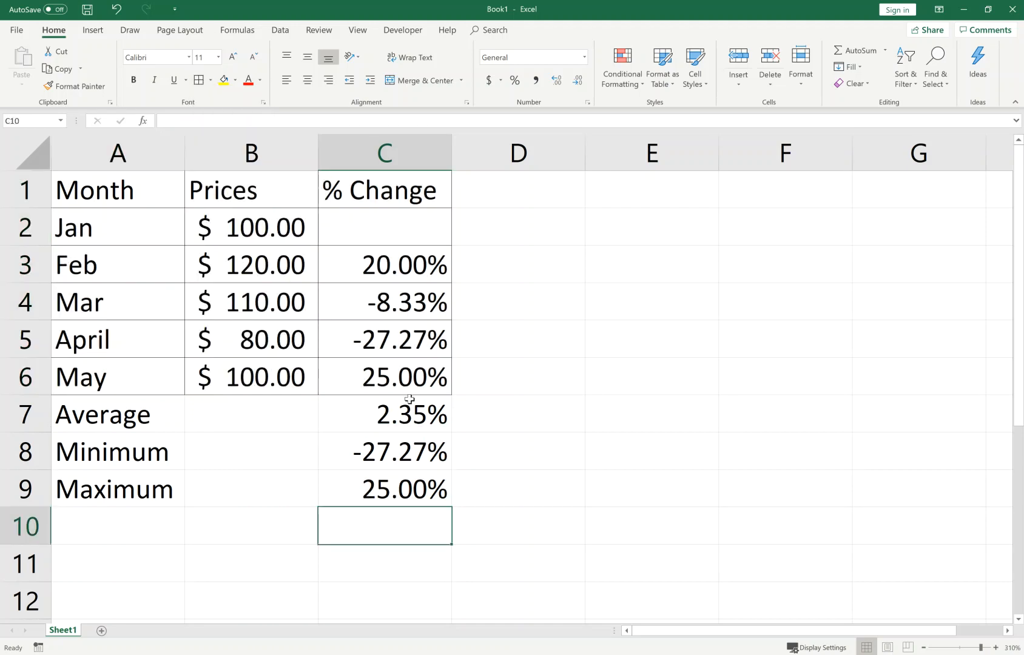
drag(114, 193, 370, 379)
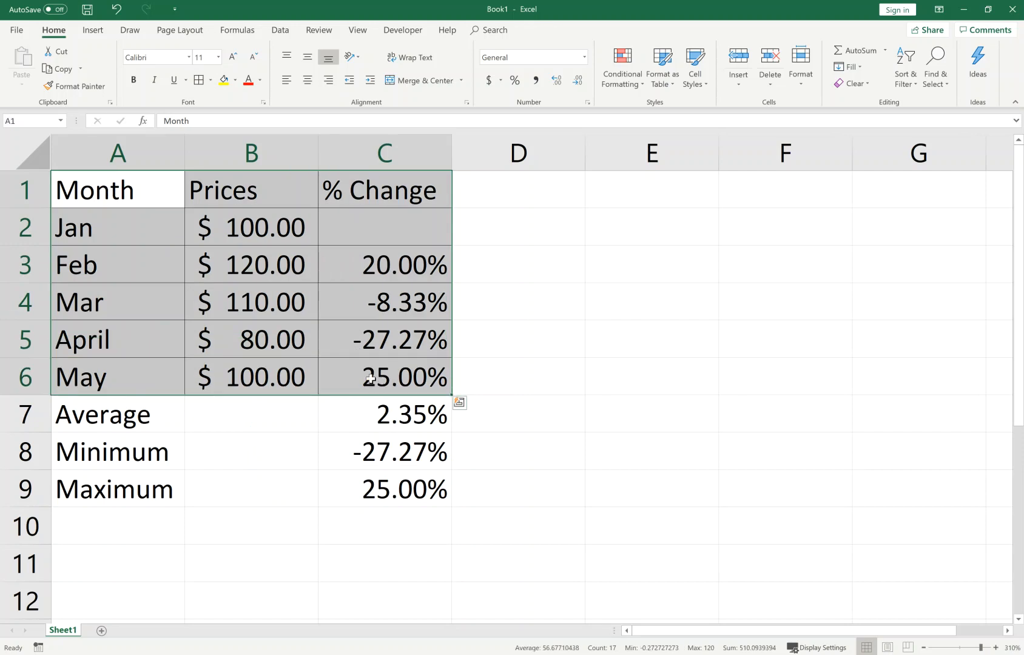
click(197, 496)
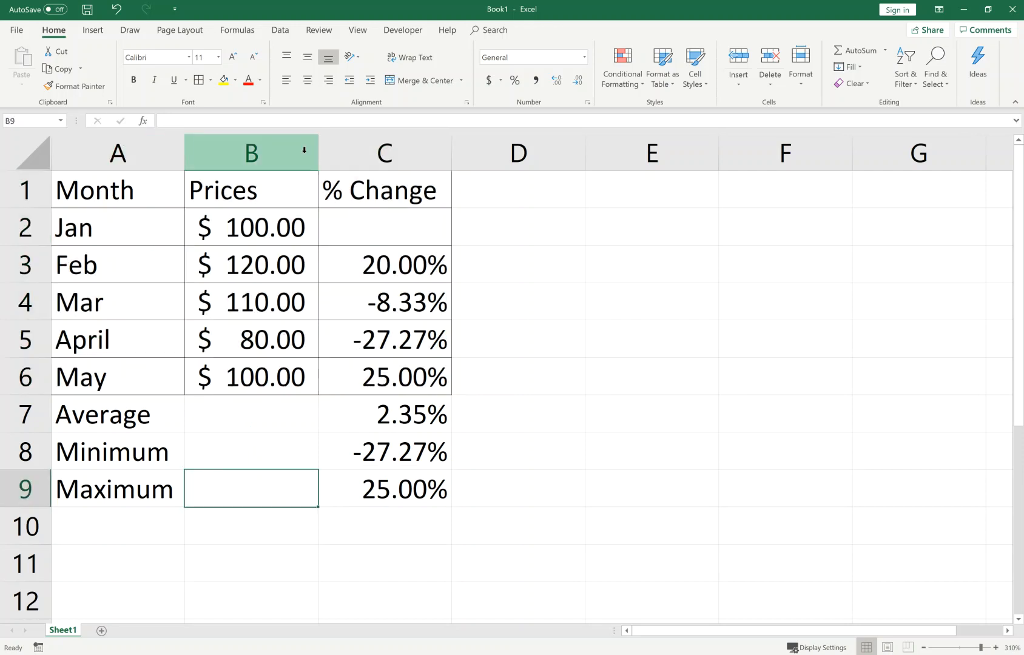
- Widen columns A through C together to the same, slightly larger width
drag(94, 156, 403, 145)
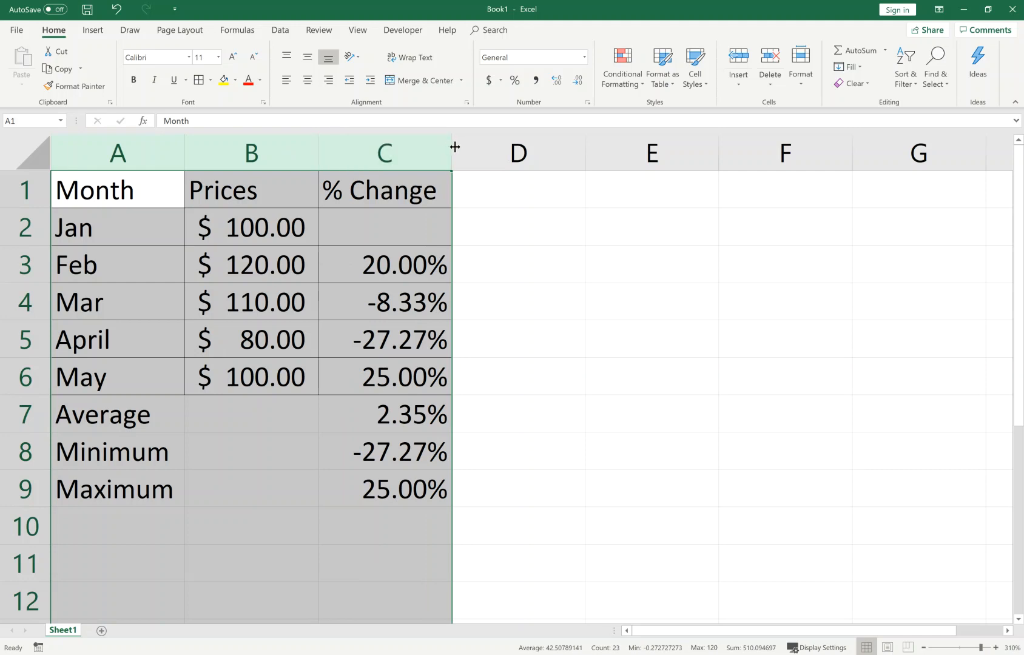
drag(453, 145, 473, 144)
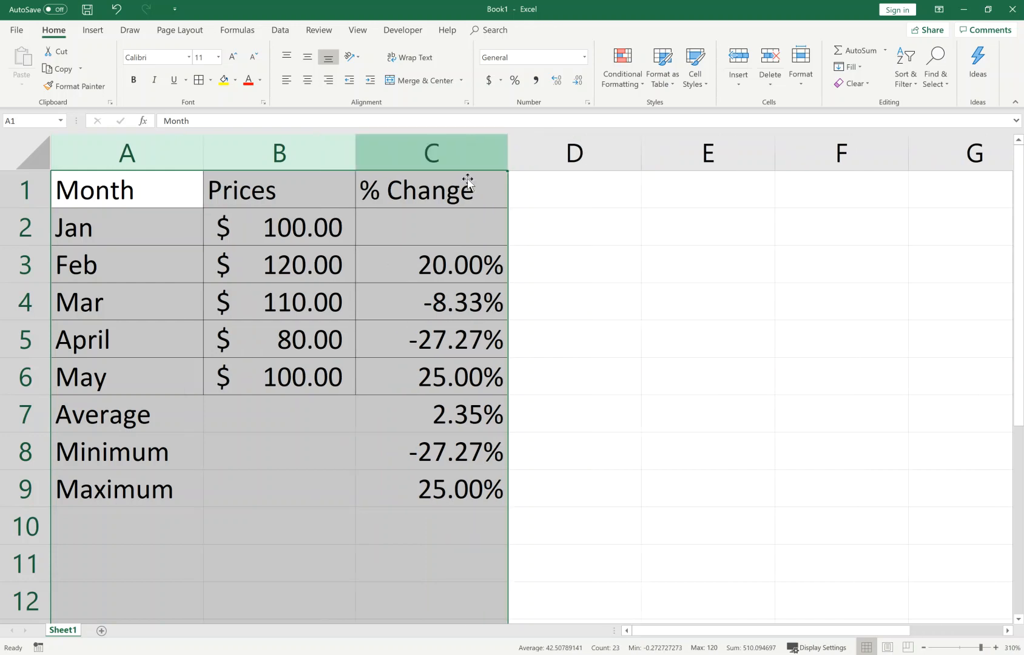
click(434, 397)
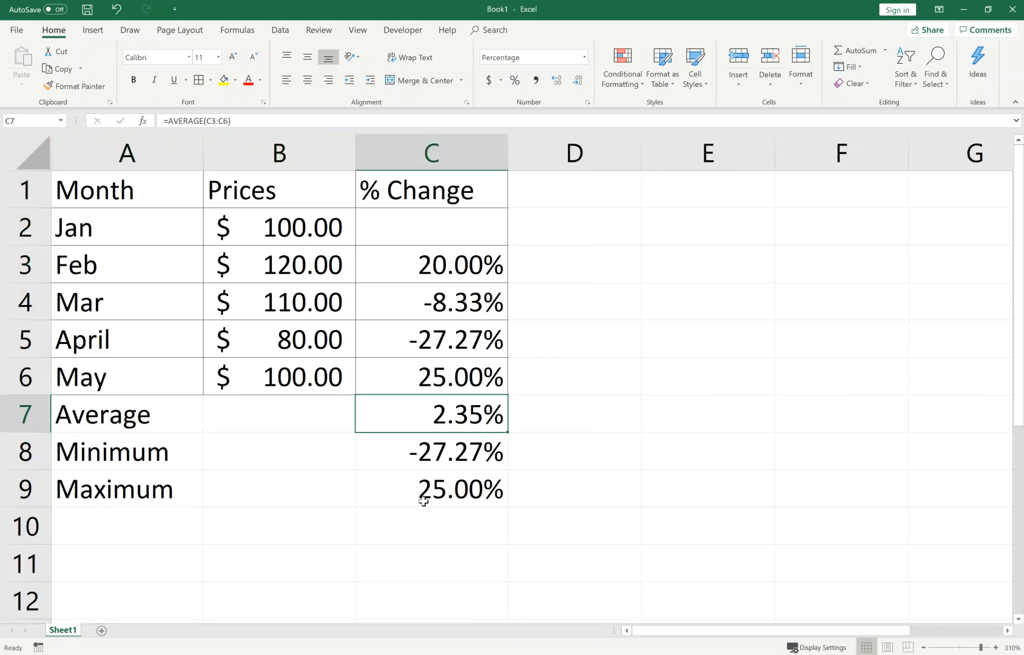
click(418, 520)
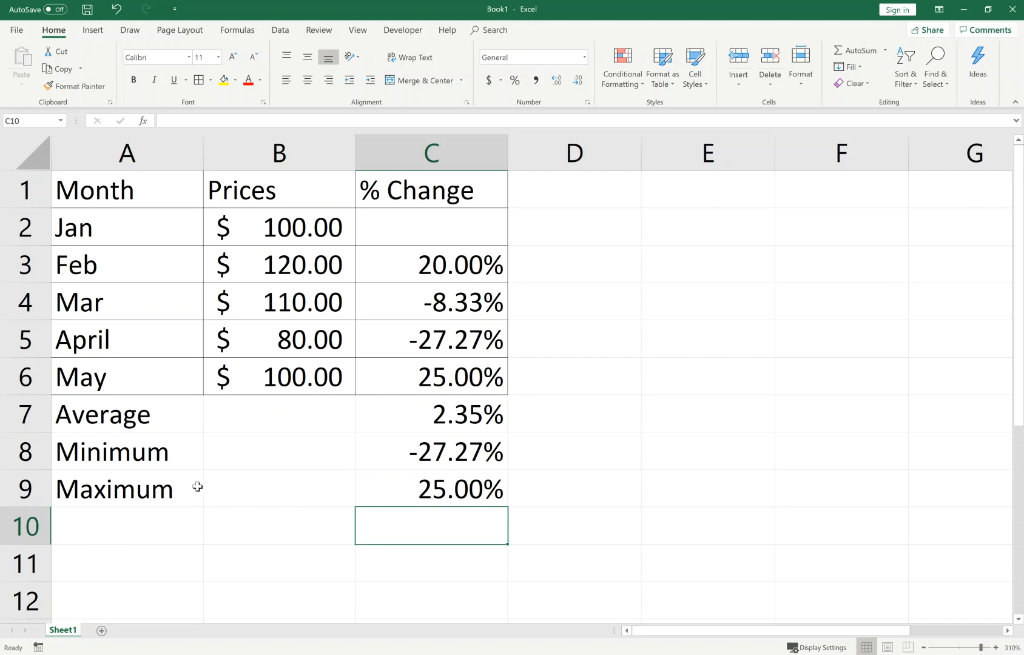
- Insert a blank row above the Minimum row, directly below Average
click(122, 516)
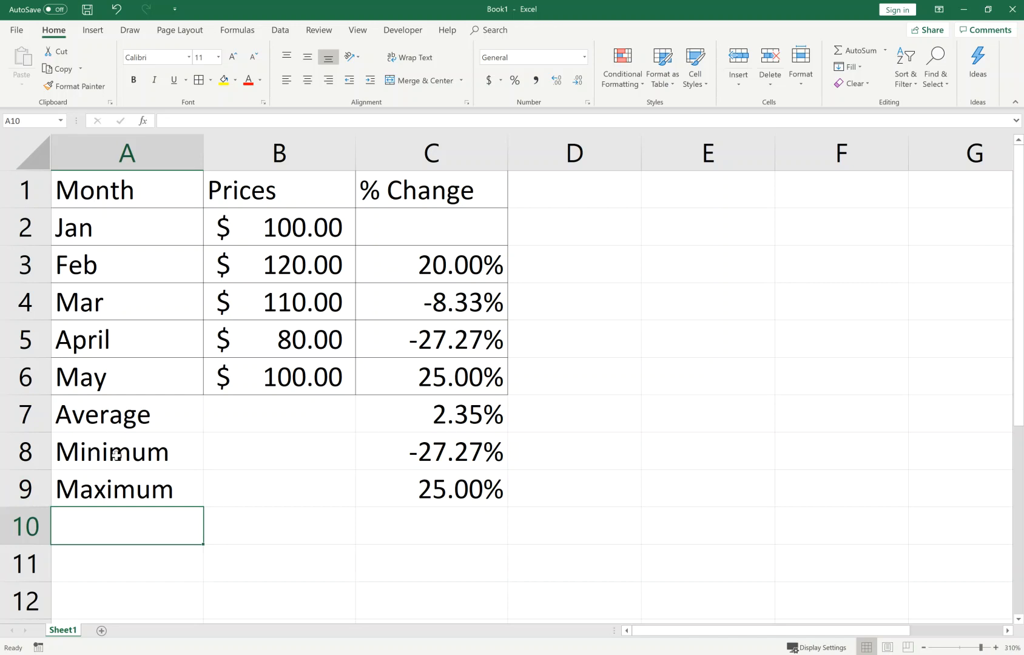
click(35, 461)
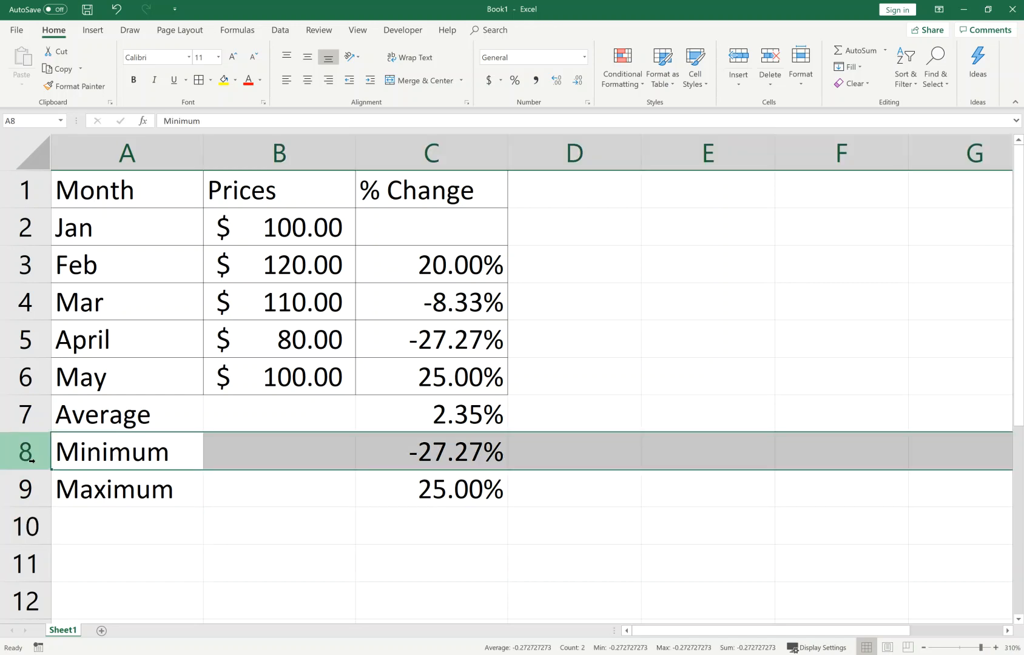
right_click(30, 461)
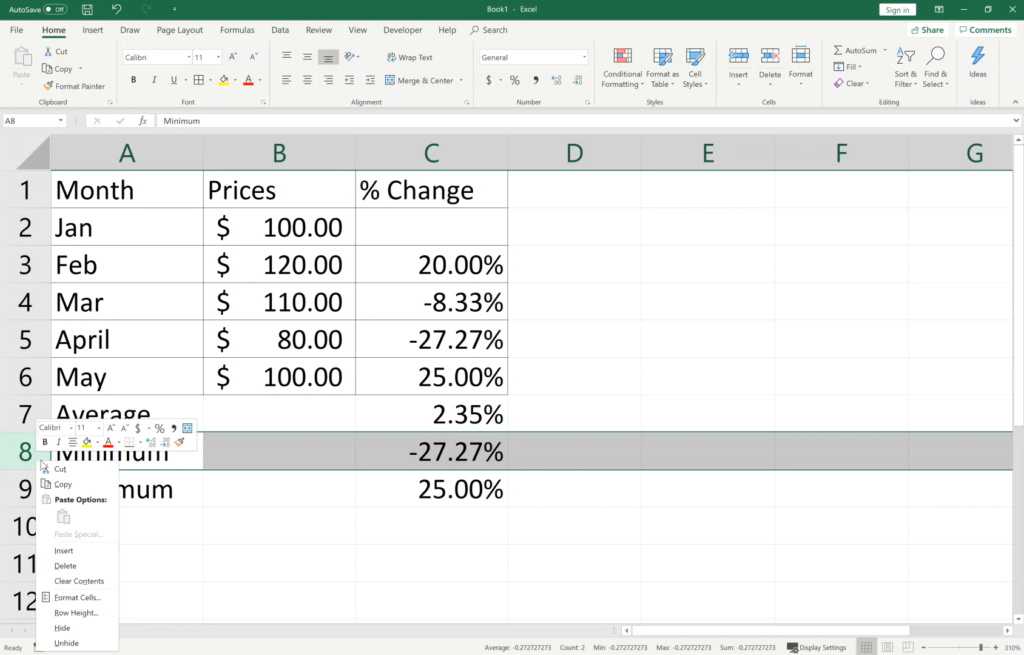
click(91, 550)
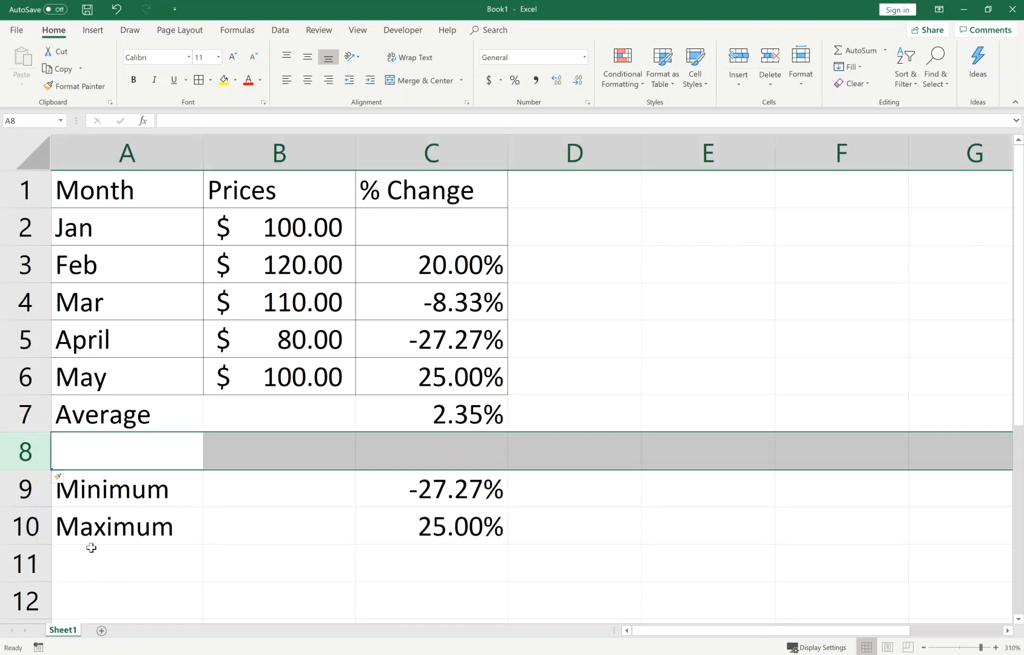
click(209, 505)
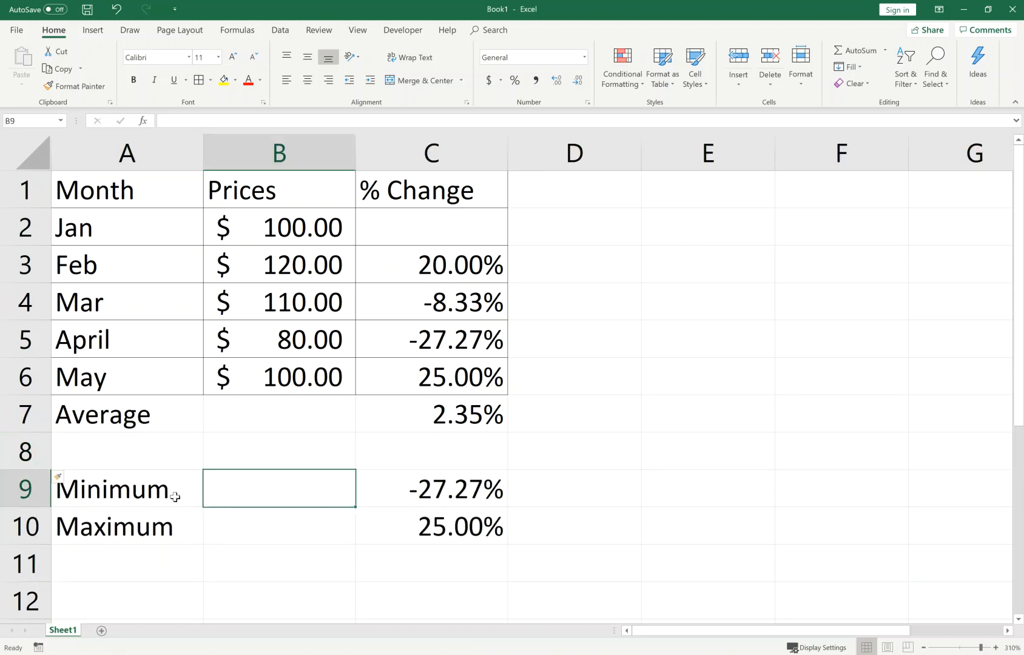
- Enter the label "Median" in cell A8 and select C8 for its formula
click(94, 465)
text(Median)
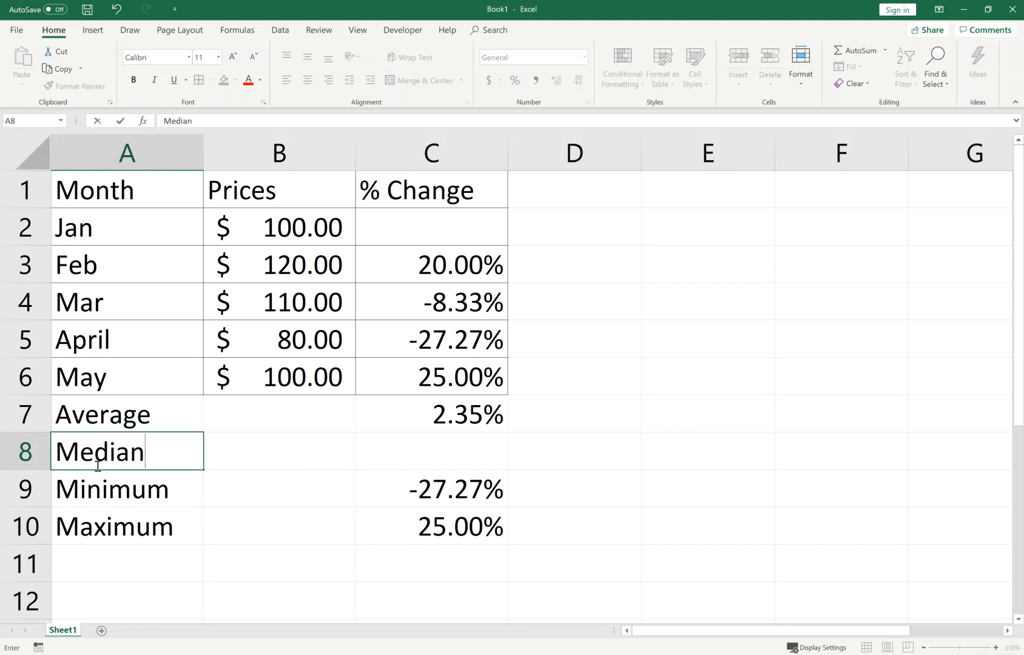
key(Return)
key(Right)
key(Up)
key(Right)
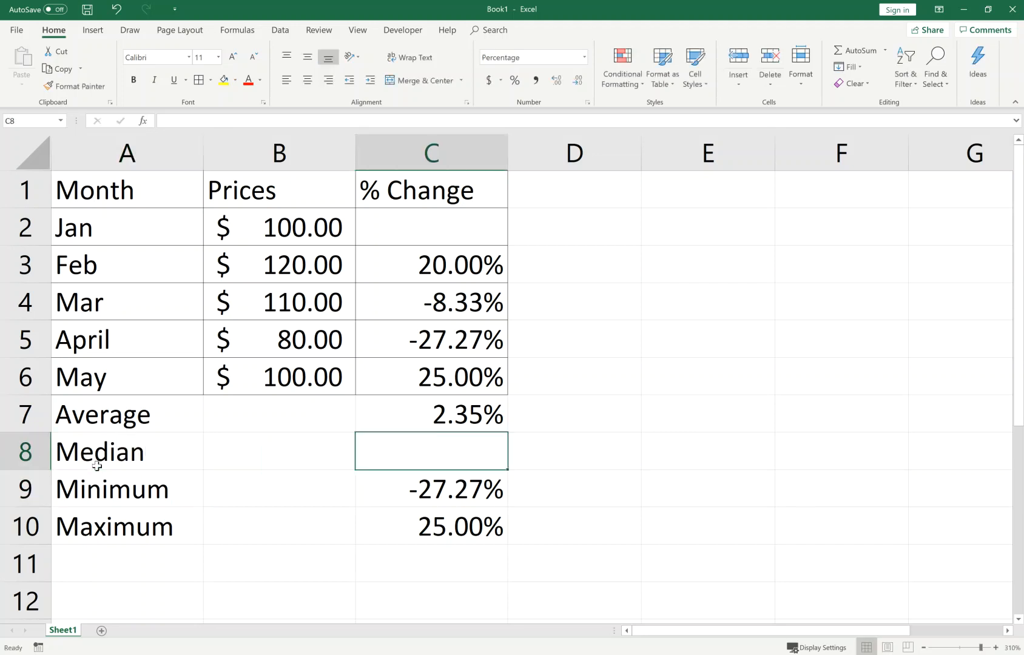
- Calculate the median of the percentage changes in C8 with =MEDIAN(C3:C6)
text(=median()
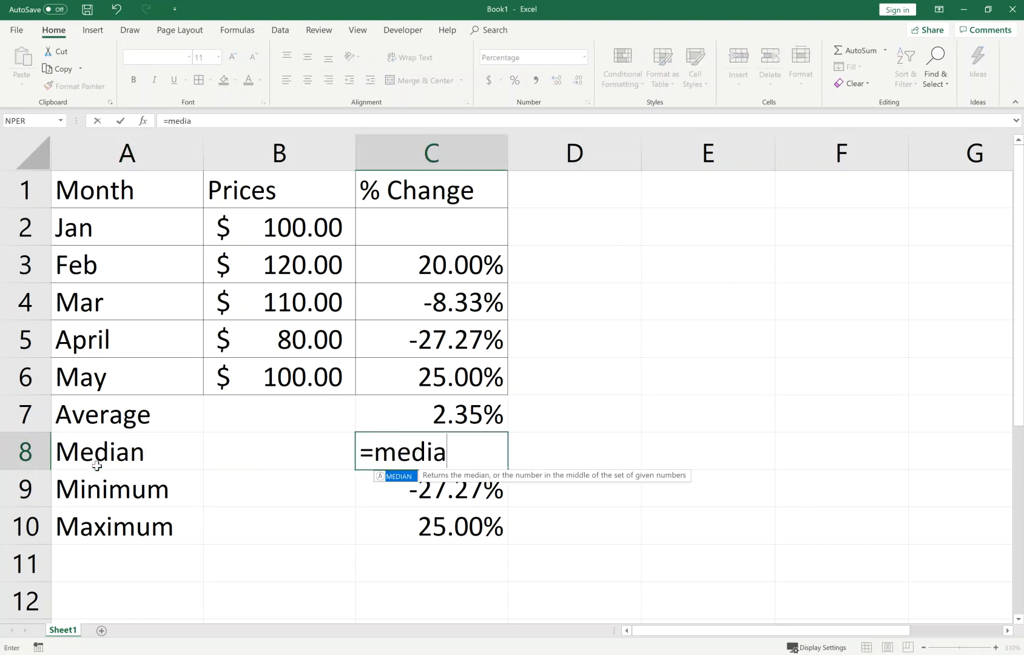
drag(397, 265, 413, 370)
text())
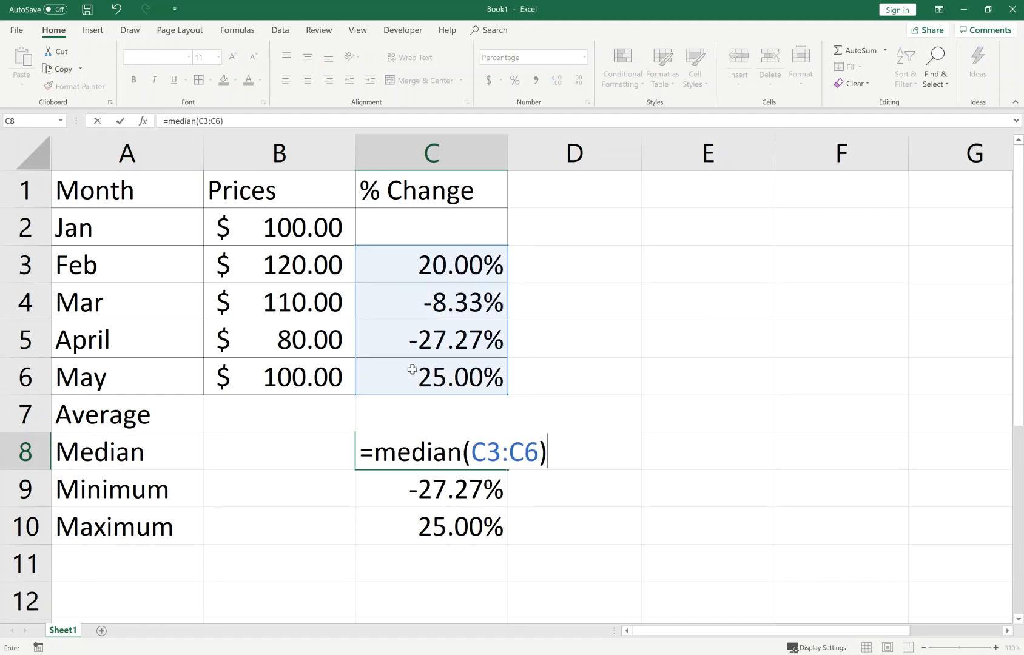
key(Return)
key(Up)
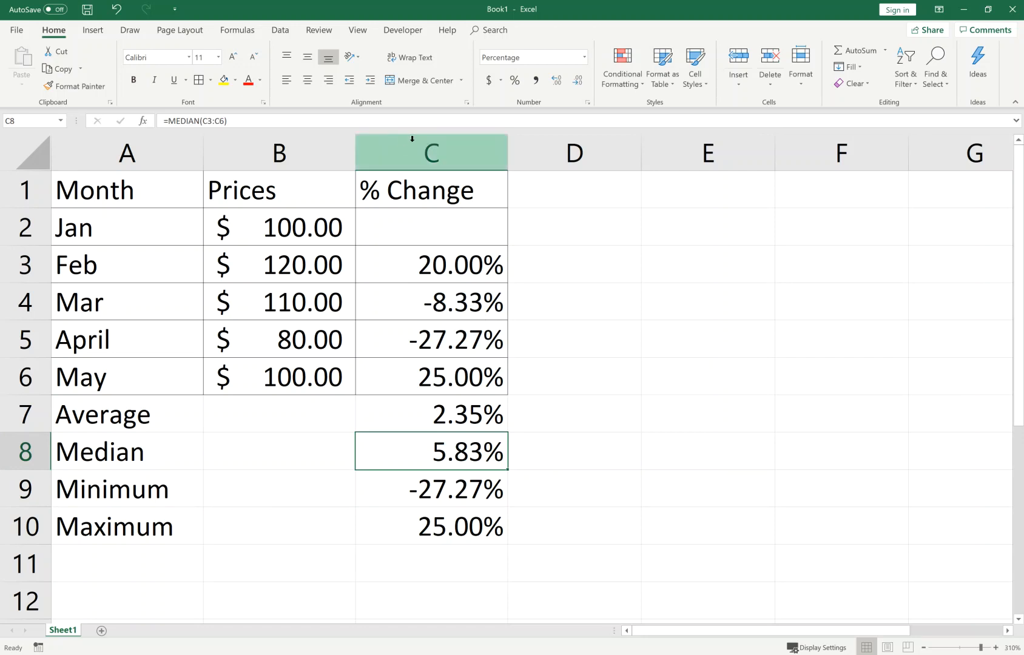
- Insert a blank column between Prices and % Change
click(432, 150)
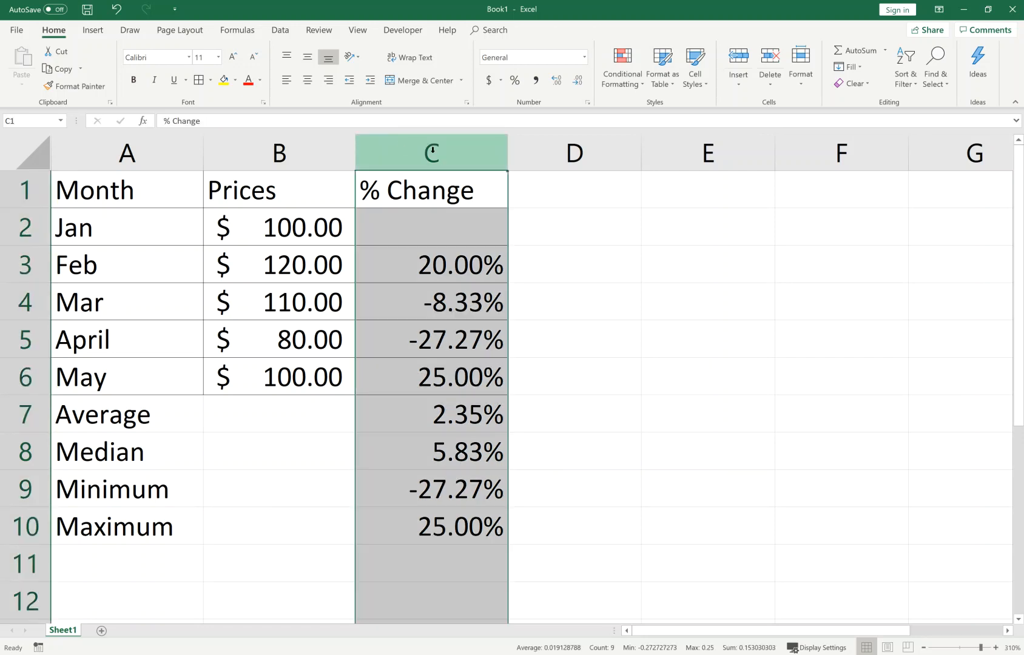
right_click(432, 151)
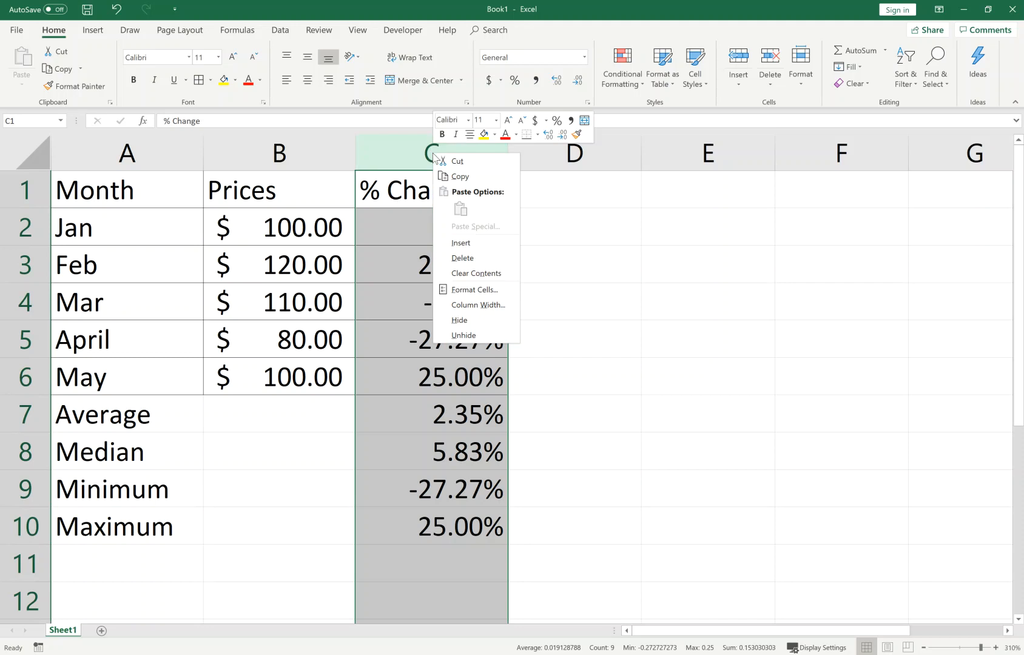
click(460, 243)
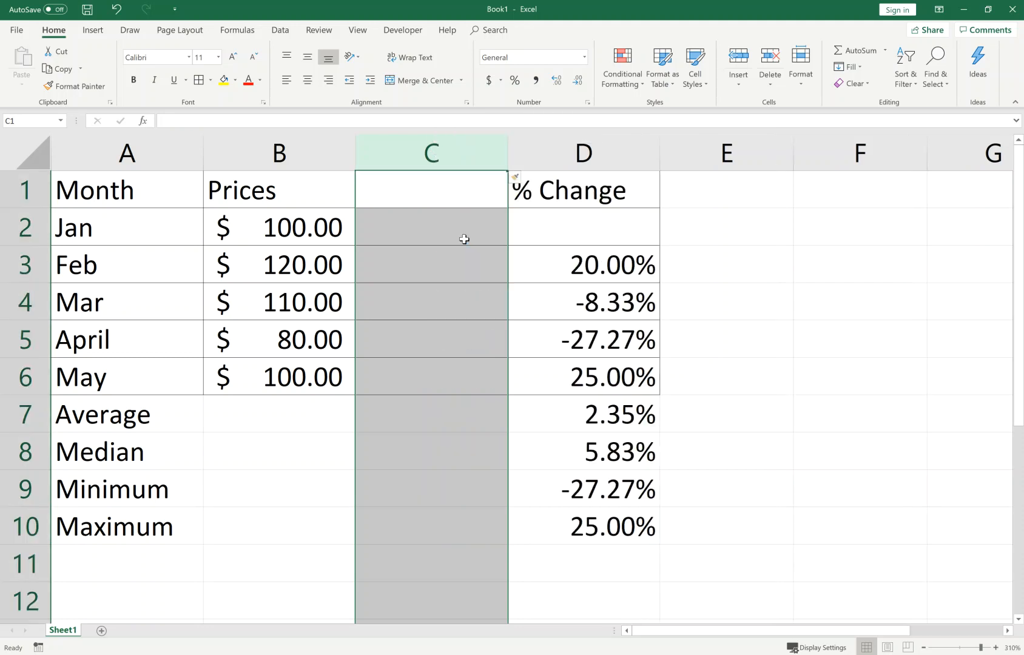
click(510, 250)
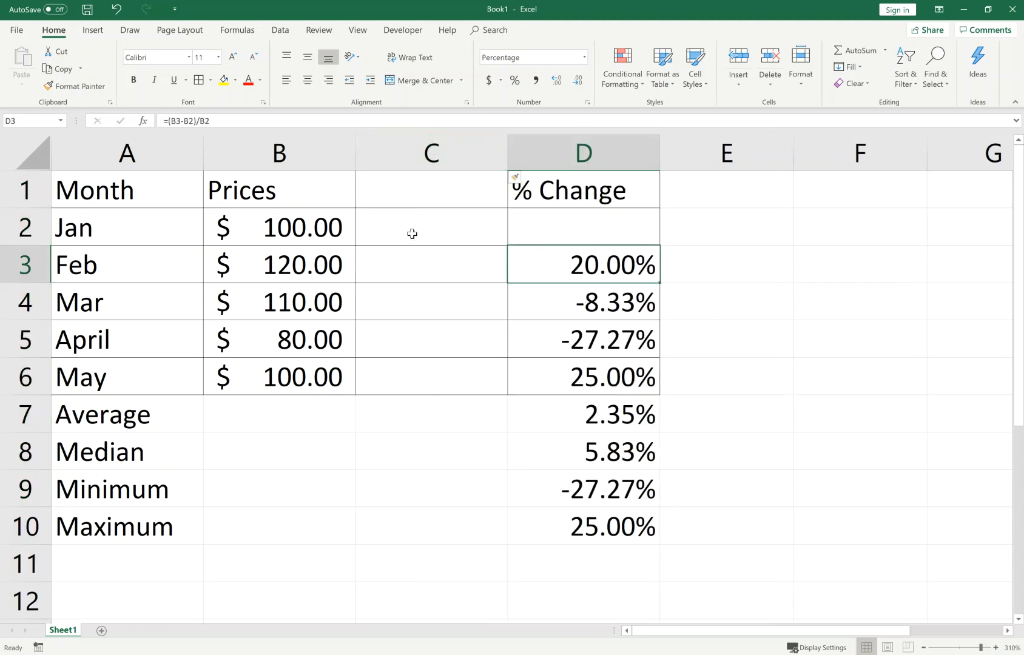
click(27, 371)
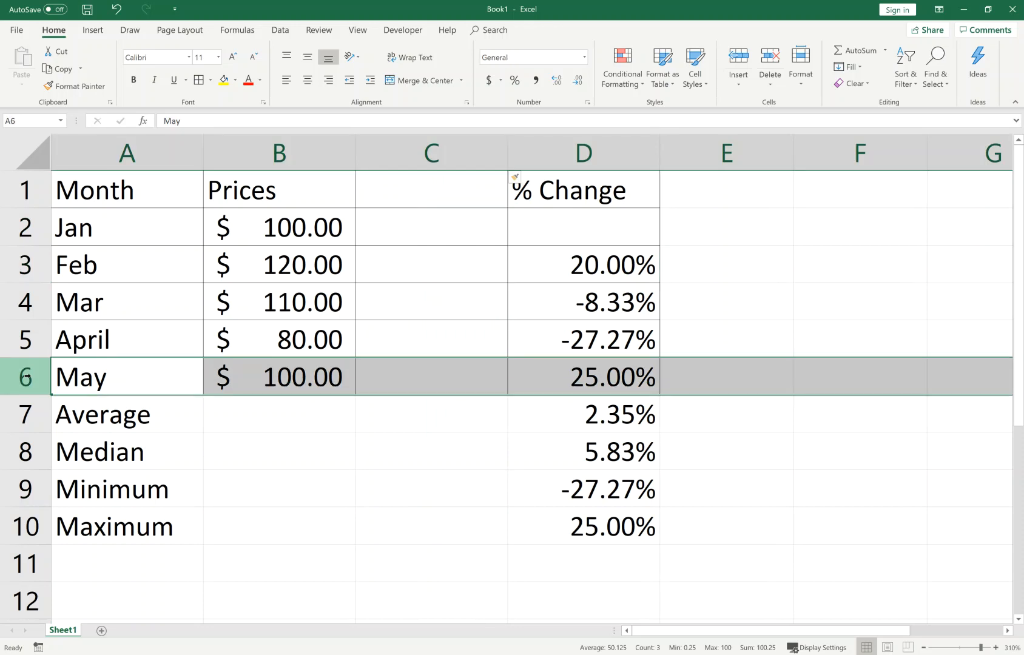
click(410, 231)
- Enter the heading "$ Changes" in cell C1 of the new column
click(404, 186)
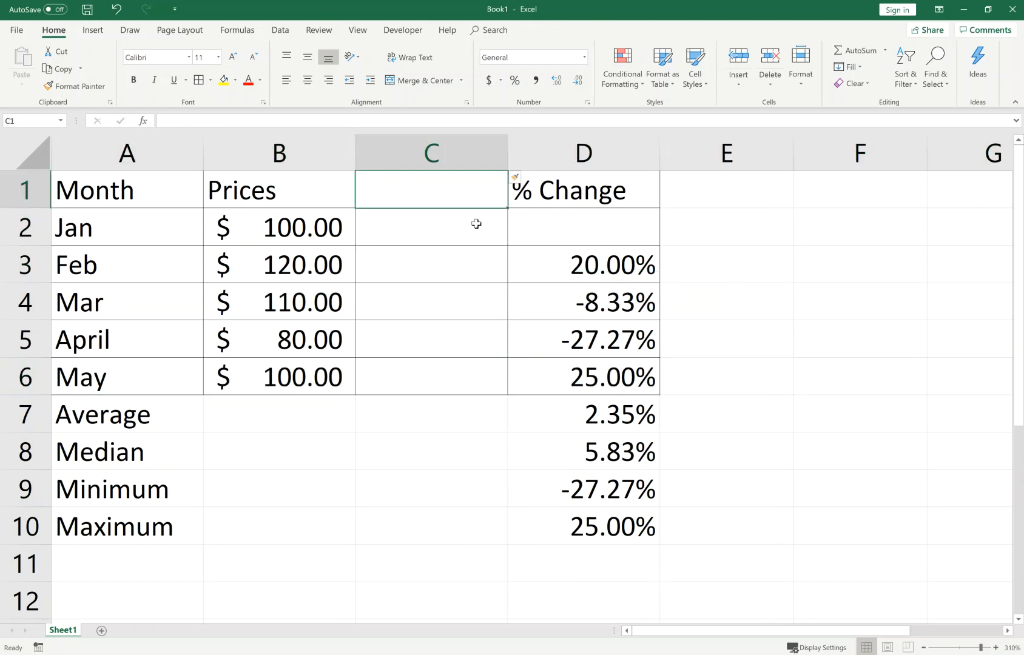
text($ Changed)
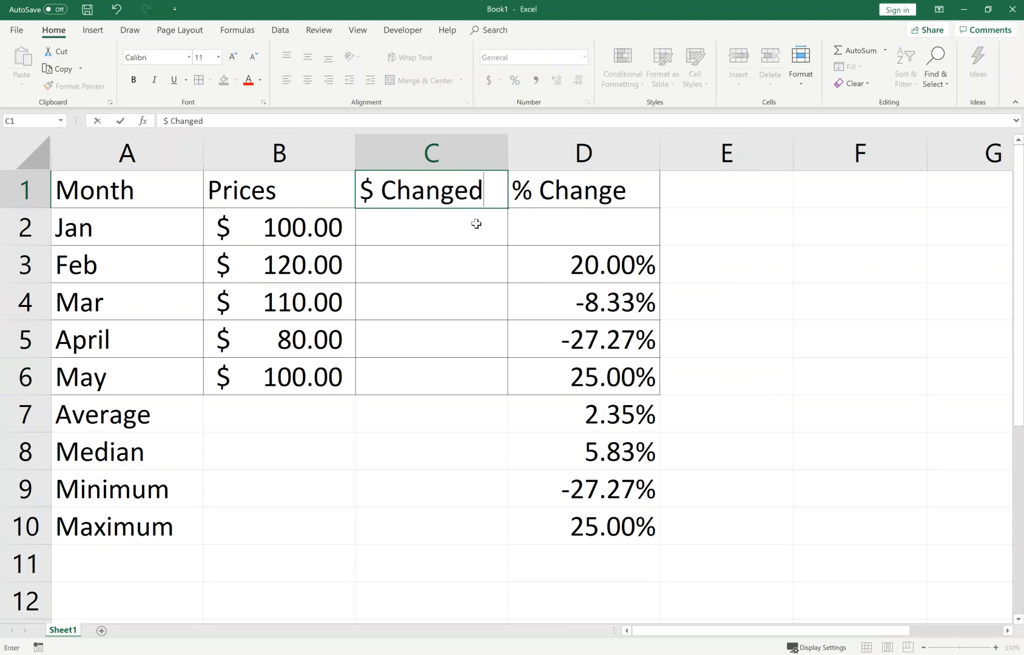
key(BackSpace)
text(sa)
key(BackSpace)
key(Return)
- Calculate May's dollar change in C6 as =B6-B5 and fill the formula up to C3
key(Return)
key(Return)
key(Return)
key(Return)
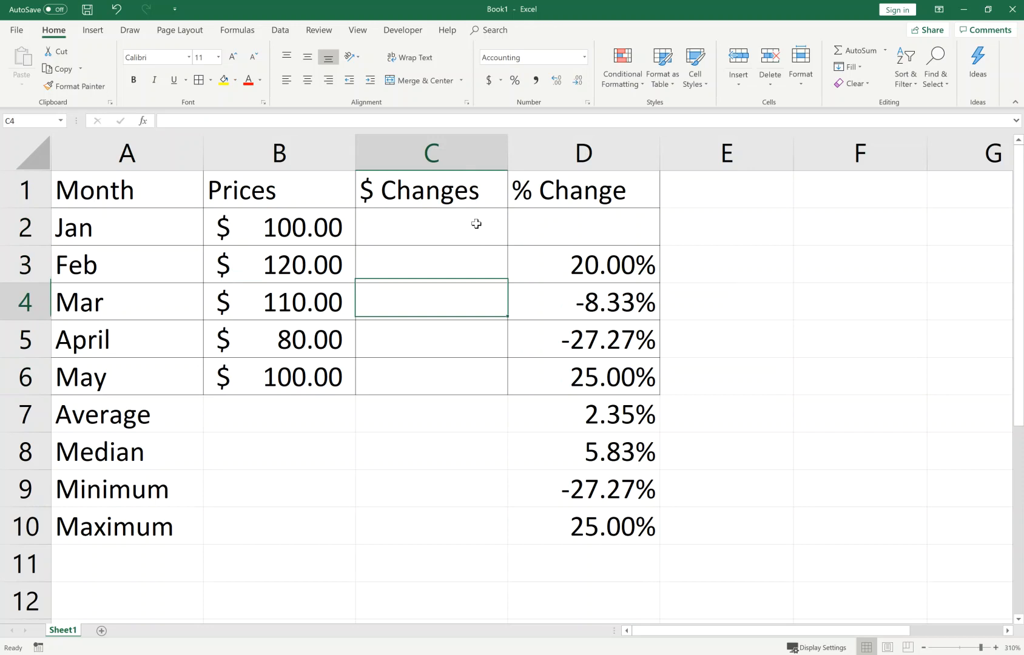
text(=)
key(Left)
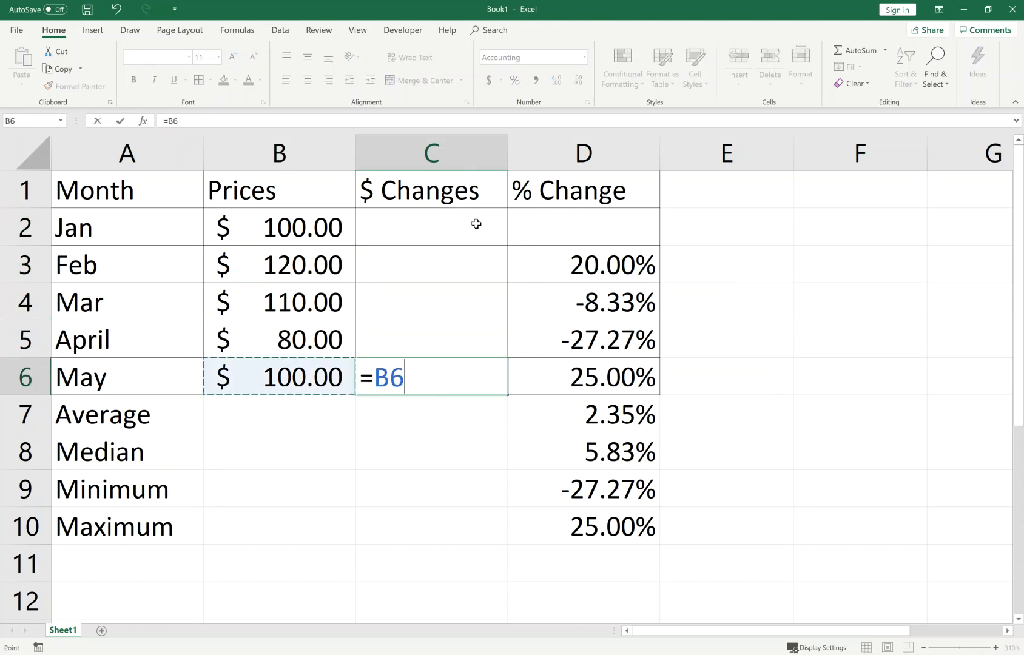
text(-)
key(Left)
key(Up)
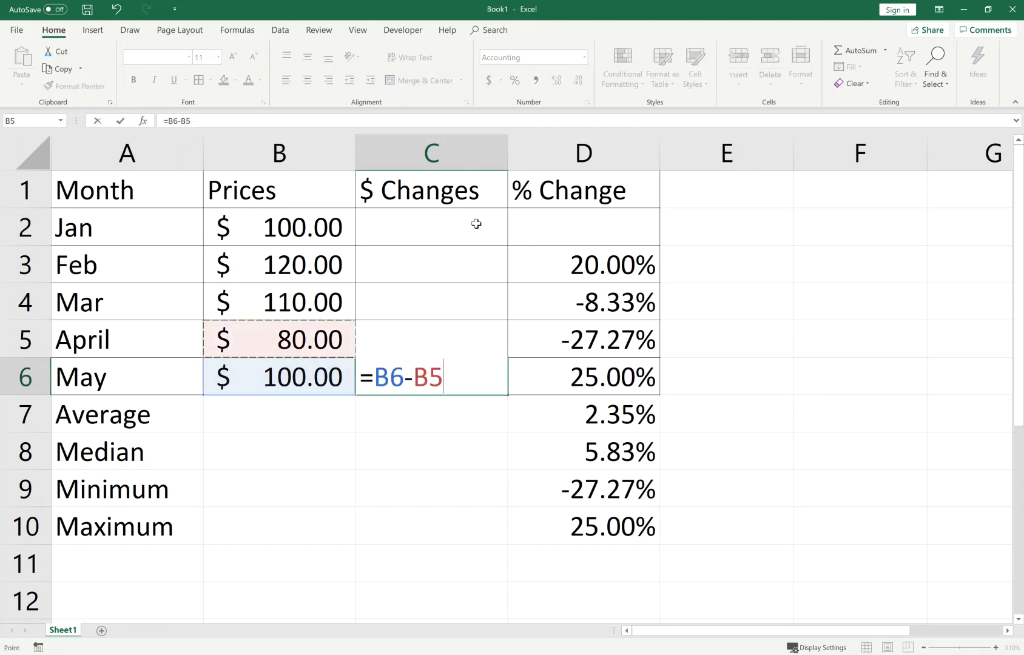
key(Return)
key(Up)
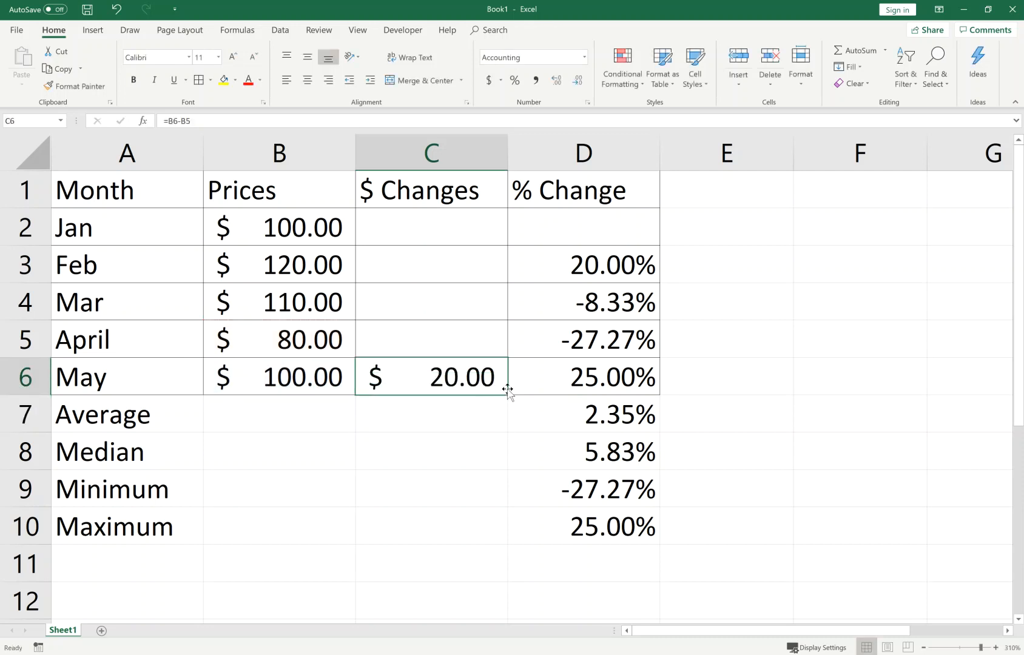
drag(510, 394, 498, 270)
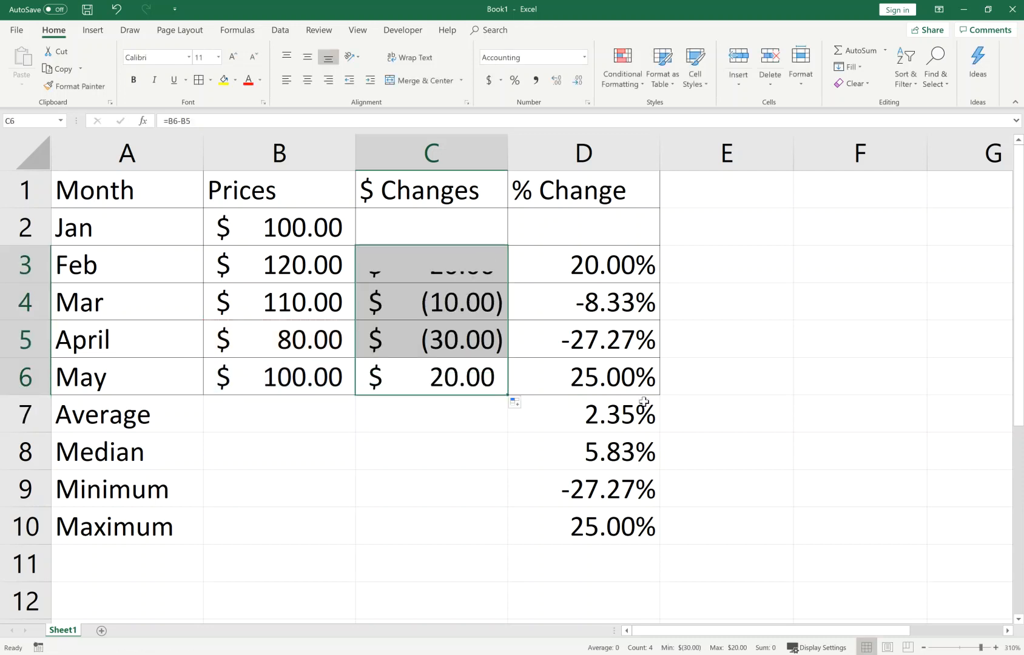
- Copy the four summary formulas from D7:D10 into C7:C10 and format the copies in Accounting number format
click(637, 450)
drag(631, 419, 631, 521)
key(ctrl+c)
key(Left)
key(ctrl+v)
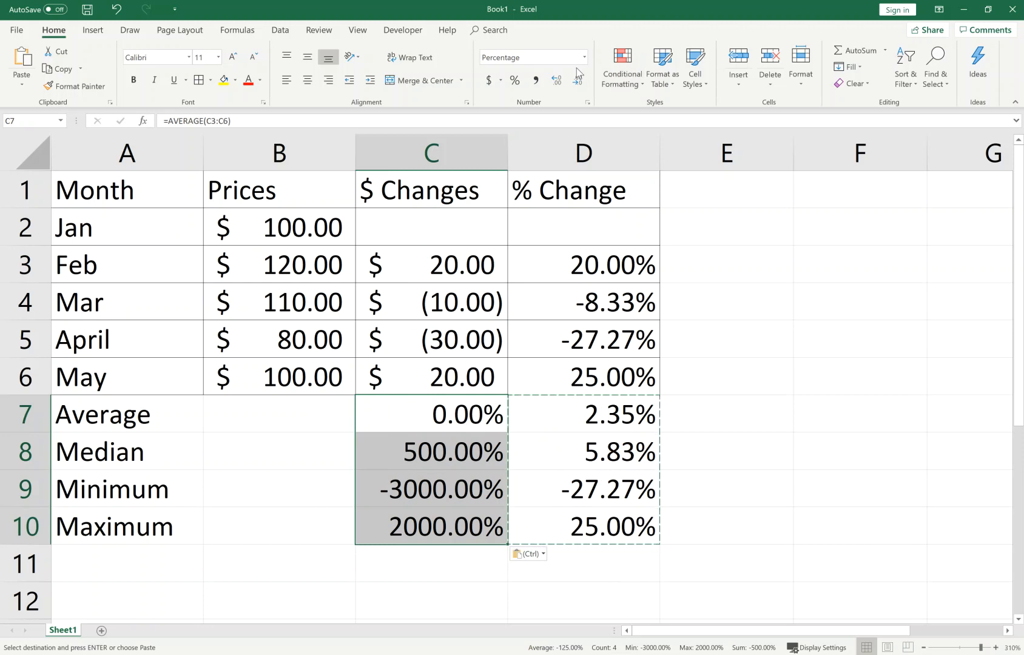
click(483, 83)
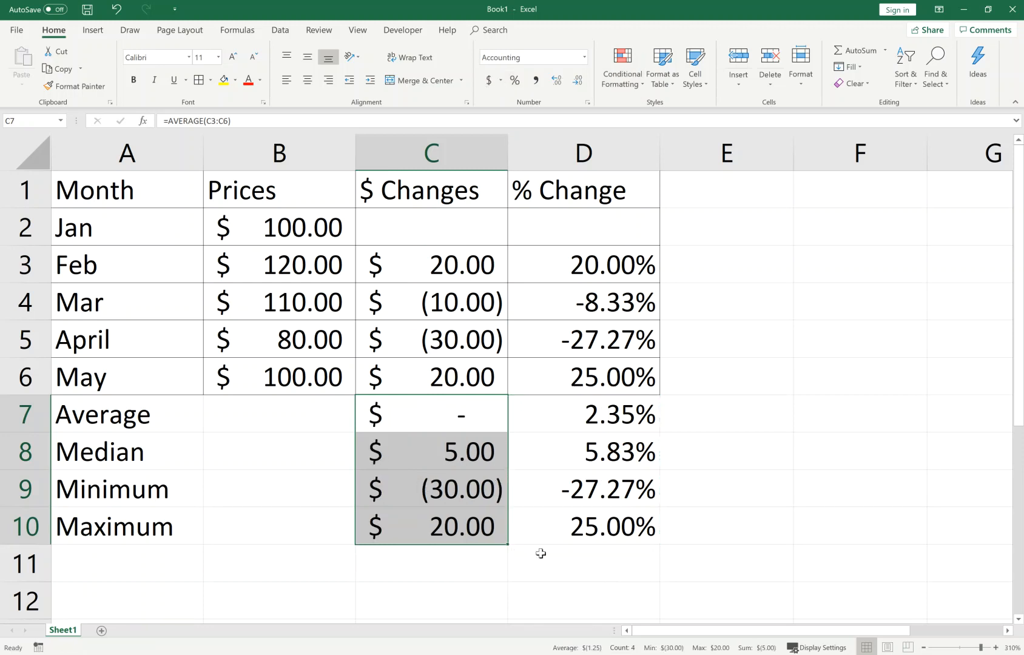
click(450, 527)
click(366, 562)
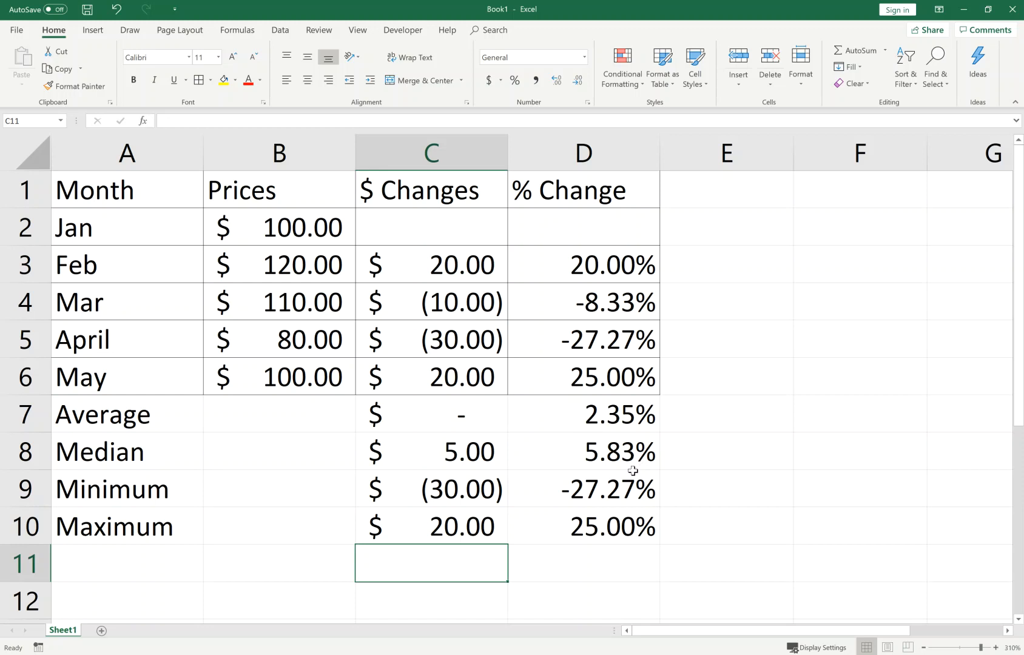
click(517, 456)
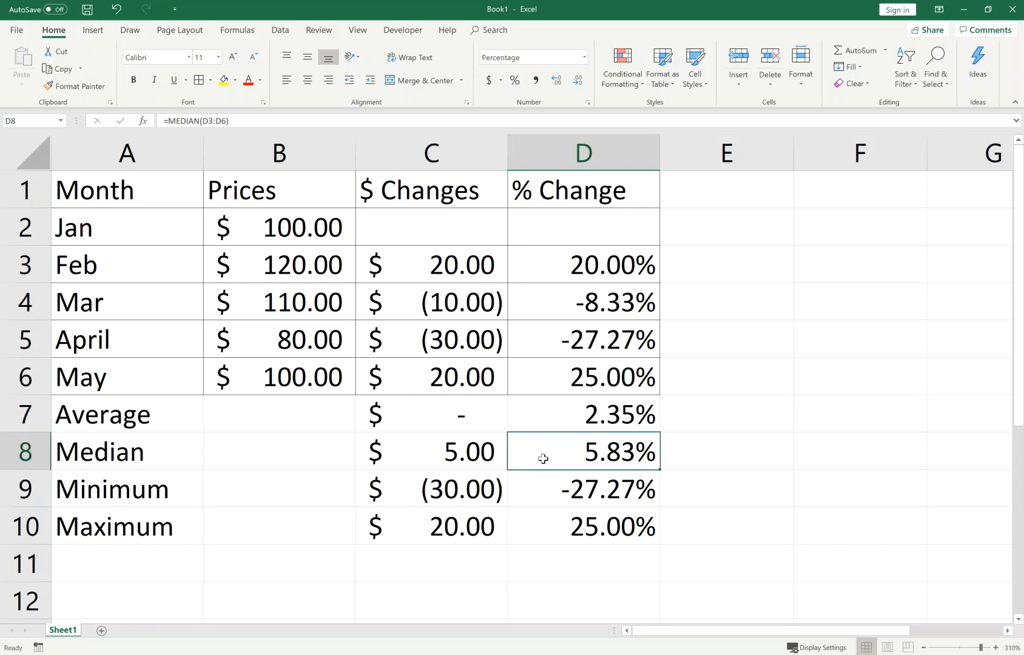
click(20, 32)
click(31, 193)
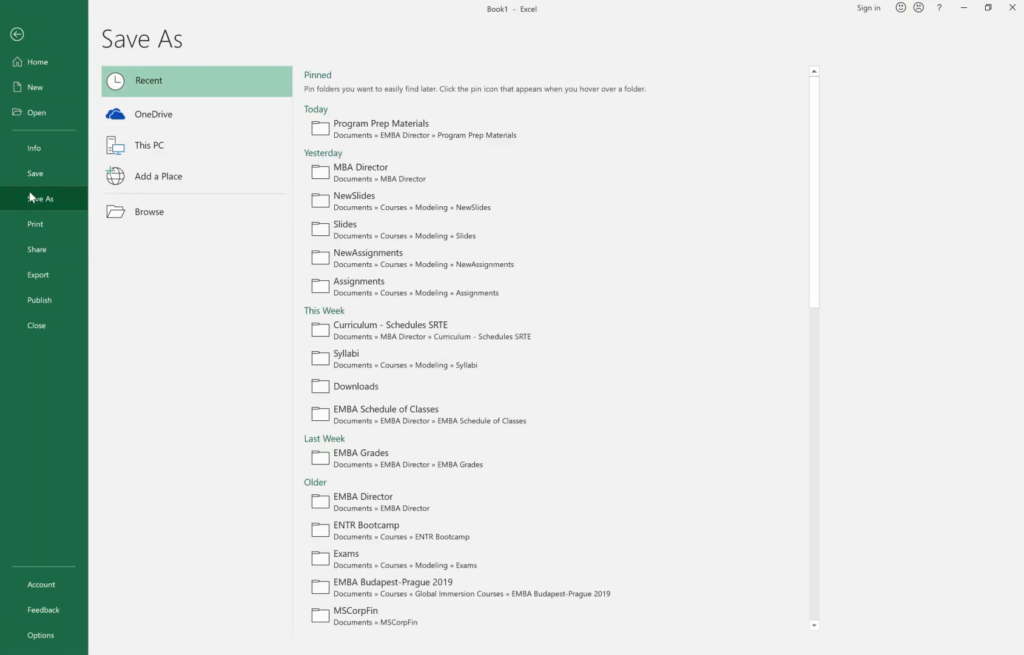
click(136, 214)
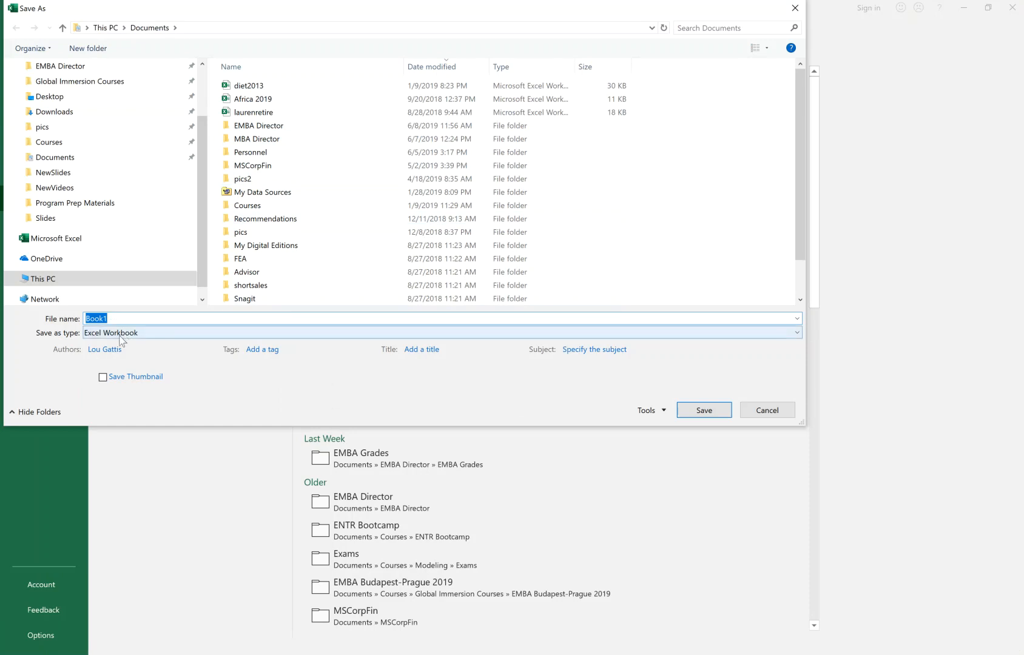
drag(389, 13, 603, 43)
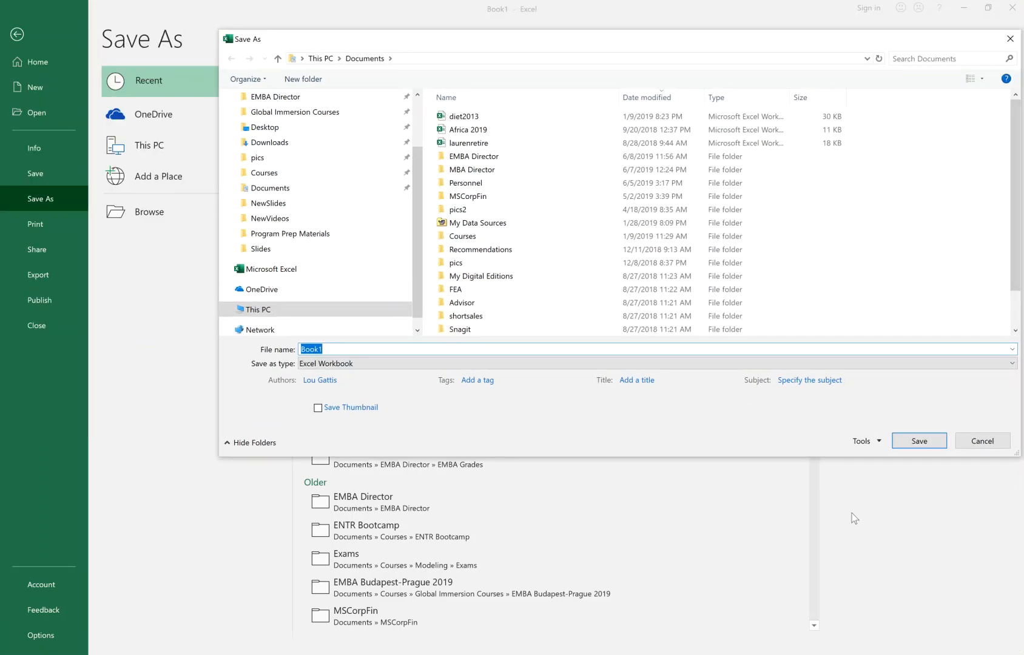
click(978, 444)
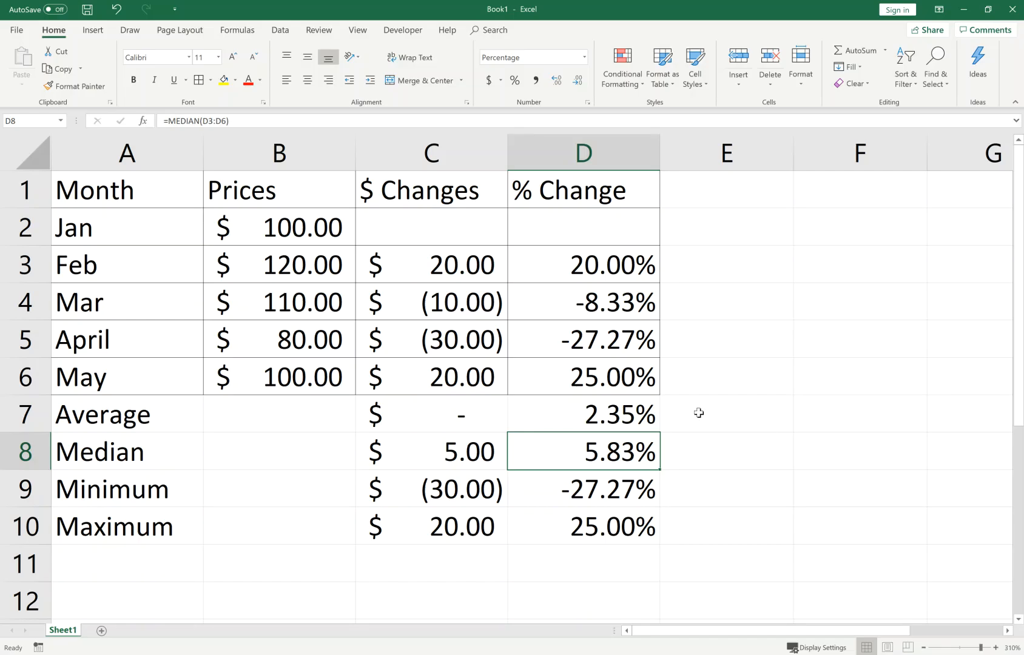
click(194, 325)
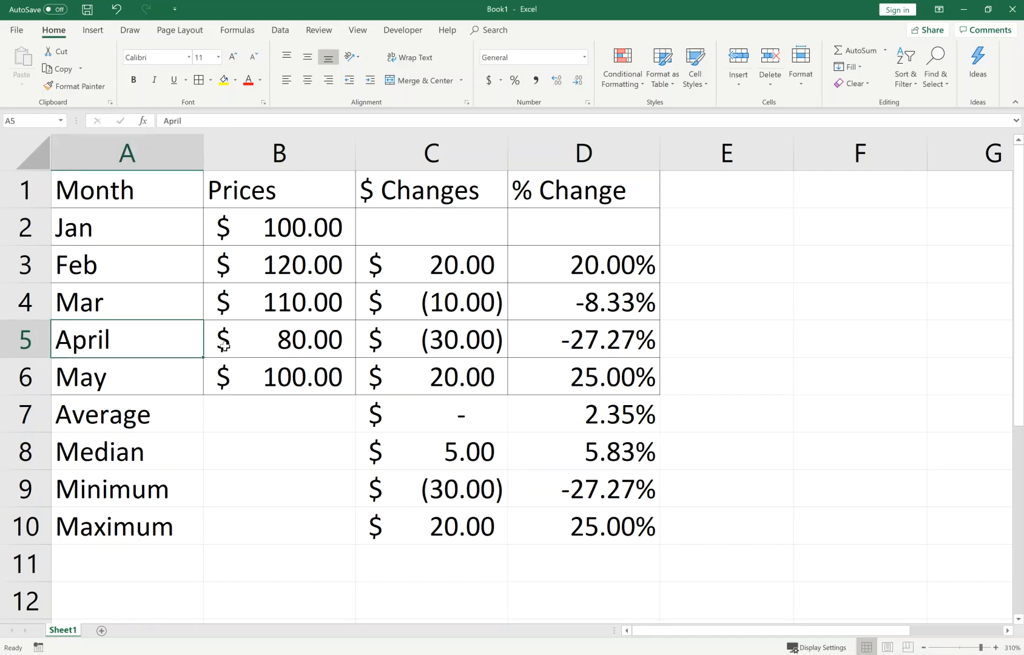
click(614, 528)
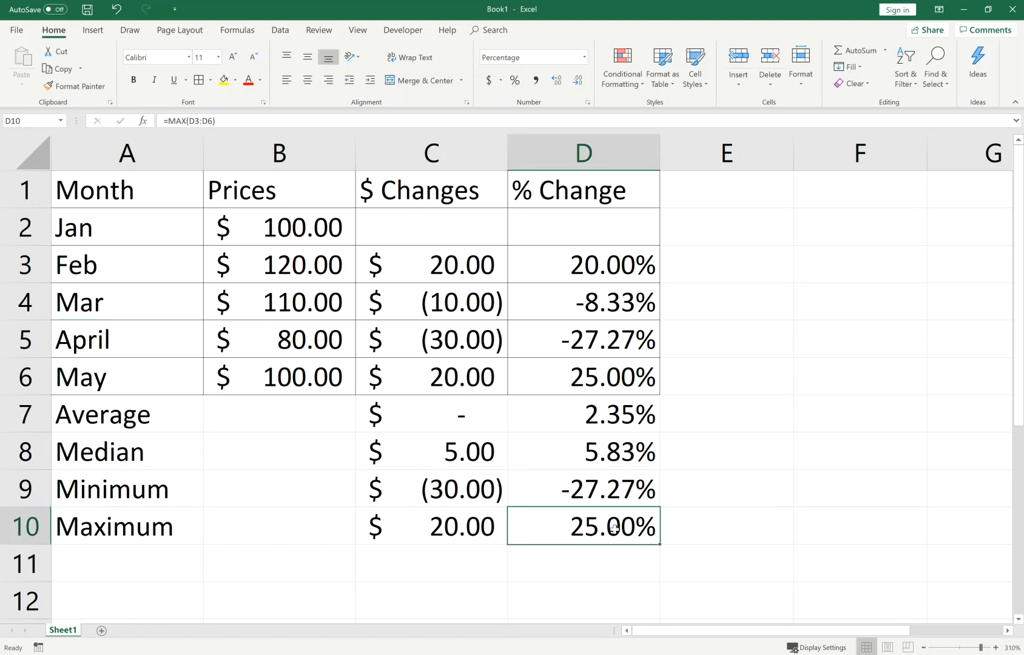